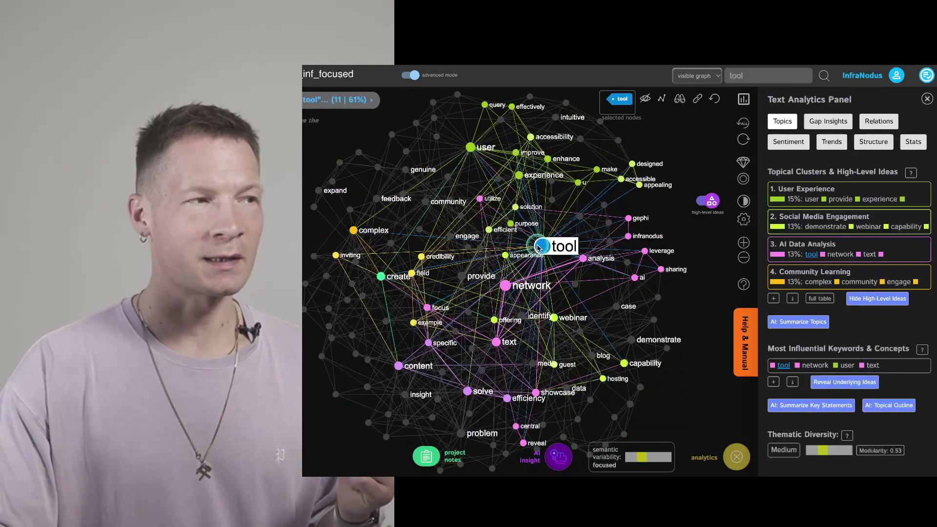
Step: Inspect the connections of the "tool" and "text" nodes in the graph, then clear the node selection
{"action": "left_click", "coordinate": [538, 247]}
{"action": "left_click", "coordinate": [501, 347]}
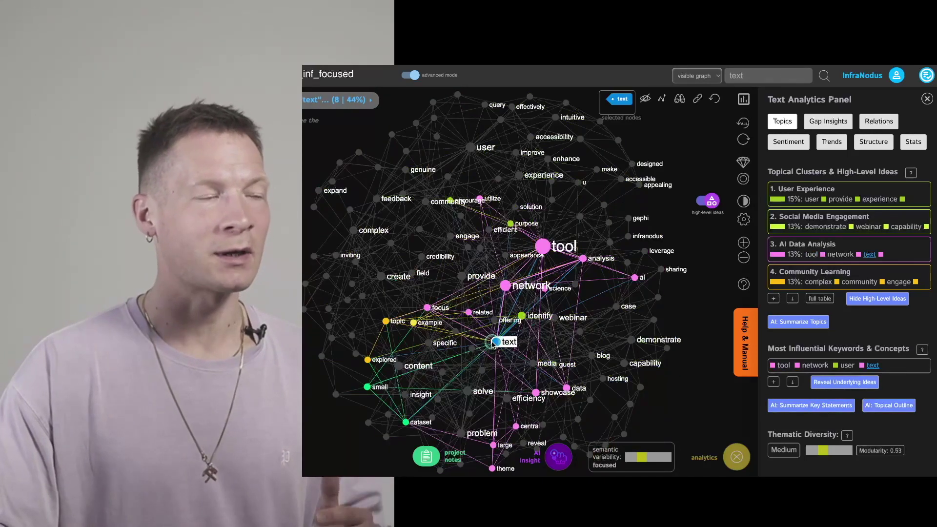
{"action": "left_click", "coordinate": [501, 348]}
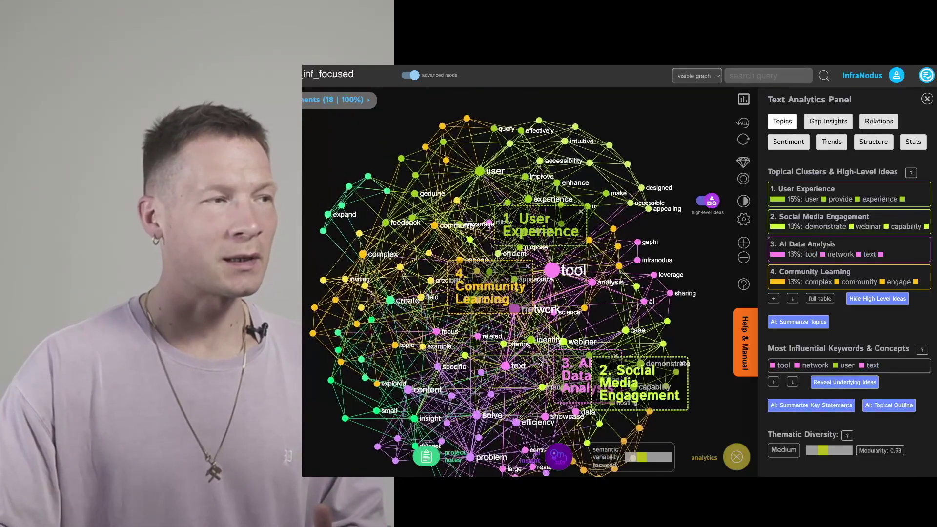
Step: Highlight the structural gap between topical clusters in the network and show another gap
{"action": "left_click", "coordinate": [827, 123]}
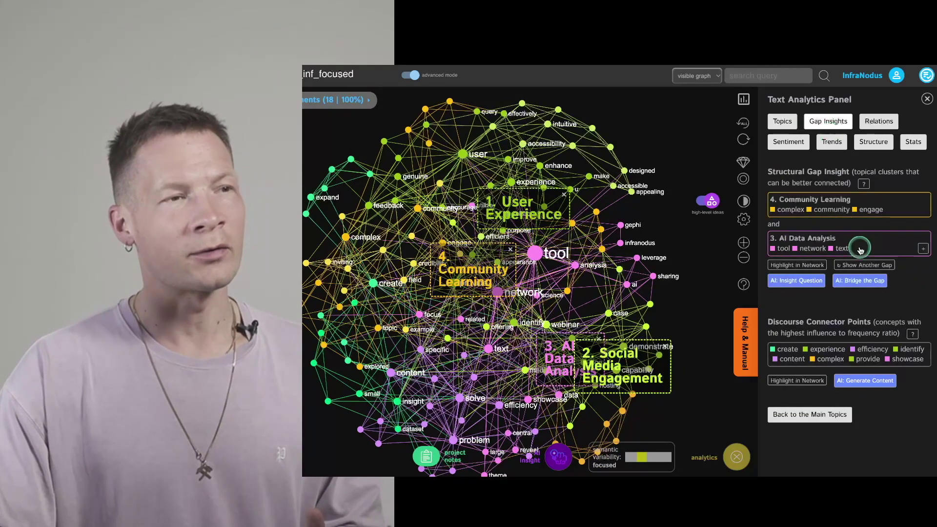
{"action": "left_click", "coordinate": [794, 266]}
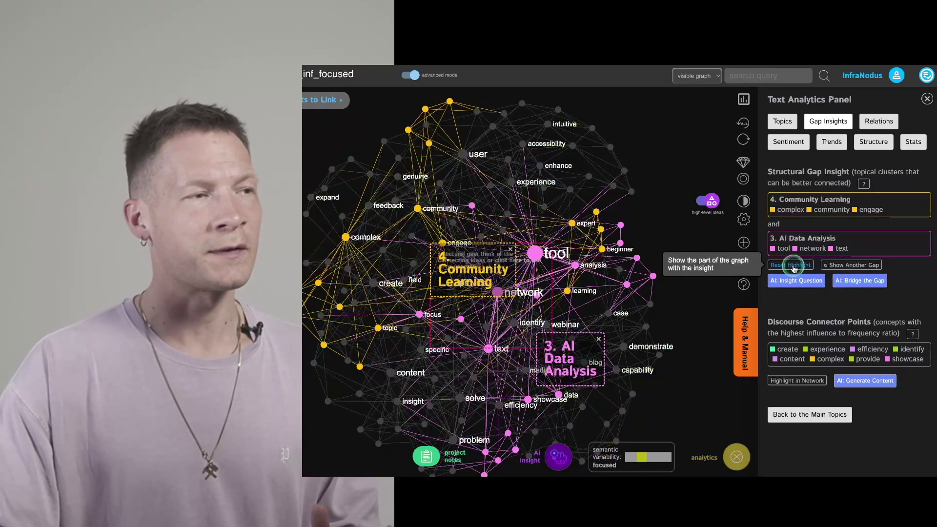
{"action": "left_click", "coordinate": [845, 265]}
{"action": "left_click", "coordinate": [845, 266]}
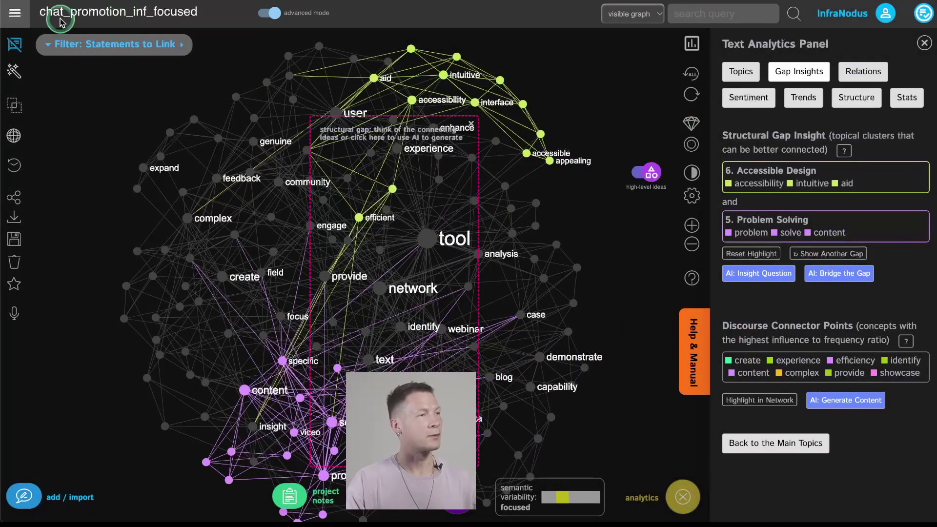
Step: Open the apps overview and start a new graph in GPT Chat Mode
{"action": "left_click", "coordinate": [16, 19]}
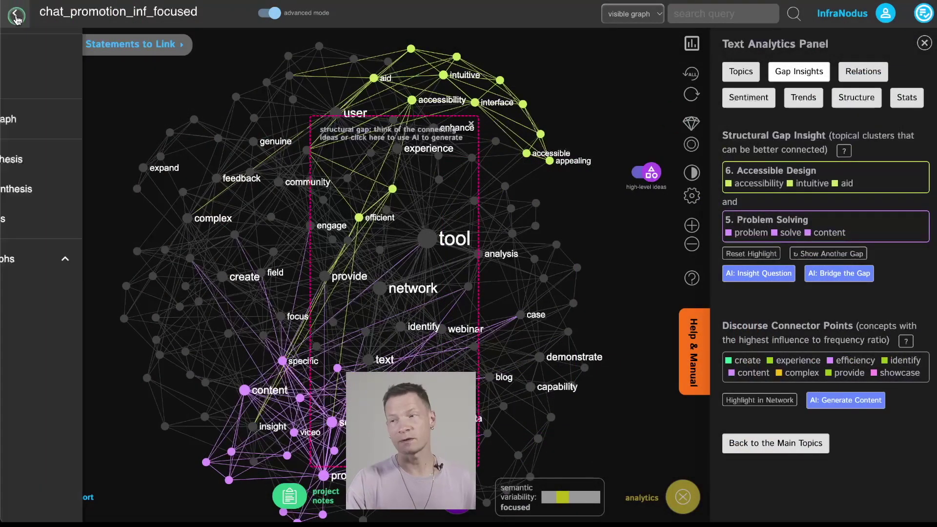
{"action": "left_click", "coordinate": [67, 84]}
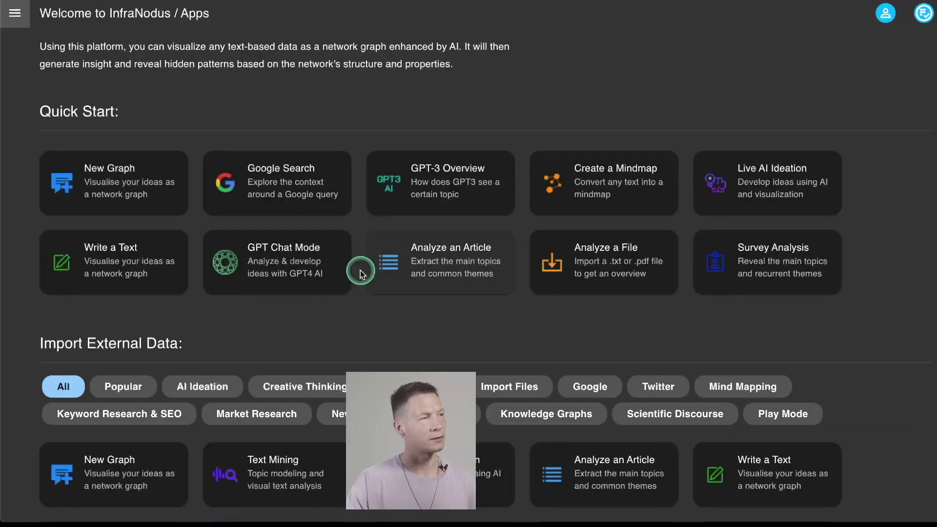
{"action": "left_click", "coordinate": [282, 265]}
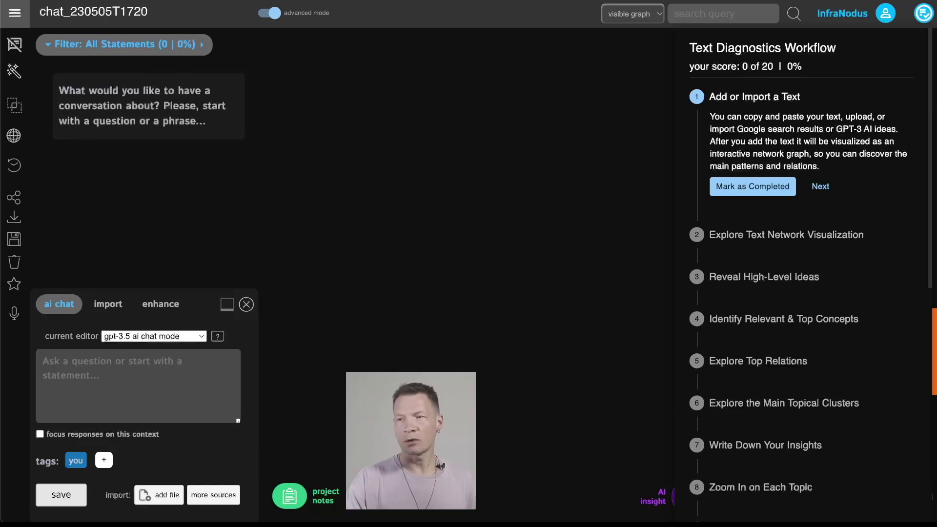
Step: Ask the AI chat "What are the different ways to visualize ChatGPT output?"
{"action": "left_click", "coordinate": [138, 374]}
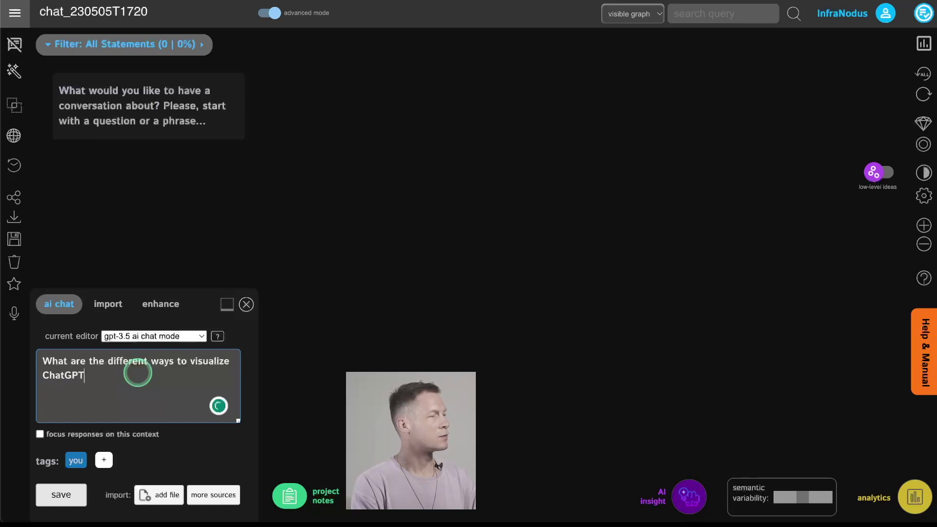
{"action": "type", "text": "?"}
{"action": "key", "text": "Return"}
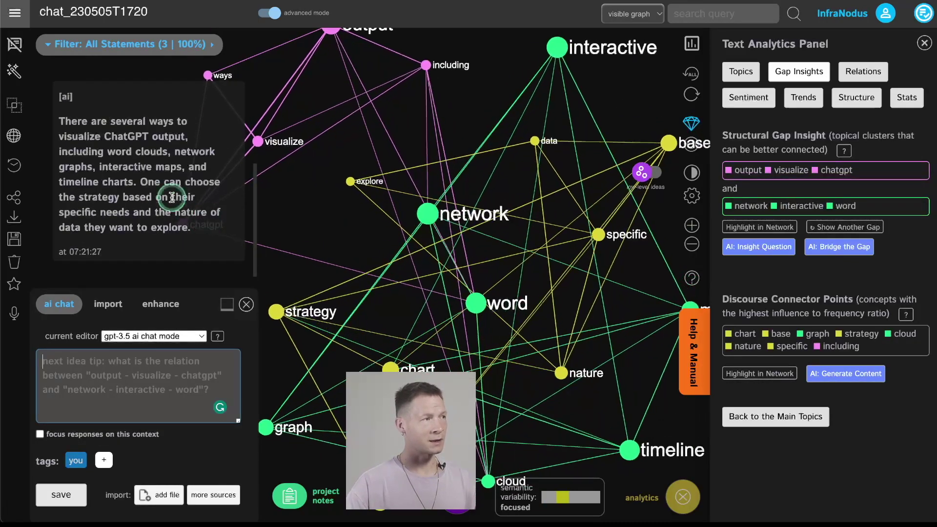
Step: Read the AI's answer and examine the connections of the "word" and "network" nodes in the chat graph
{"action": "scroll", "coordinate": [163, 190], "scroll_direction": "up", "scroll_amount": 2}
{"action": "scroll", "coordinate": [164, 190], "scroll_direction": "down", "scroll_amount": 2}
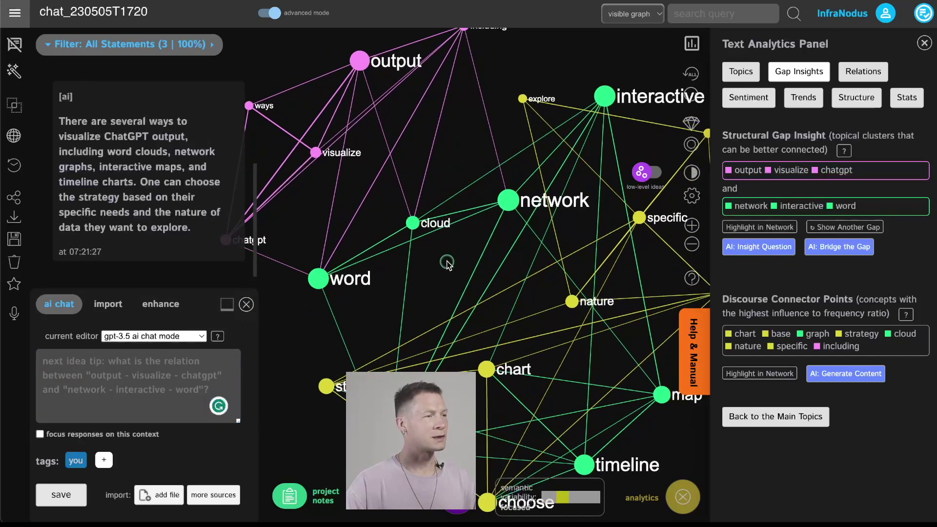
{"action": "left_click", "coordinate": [370, 272]}
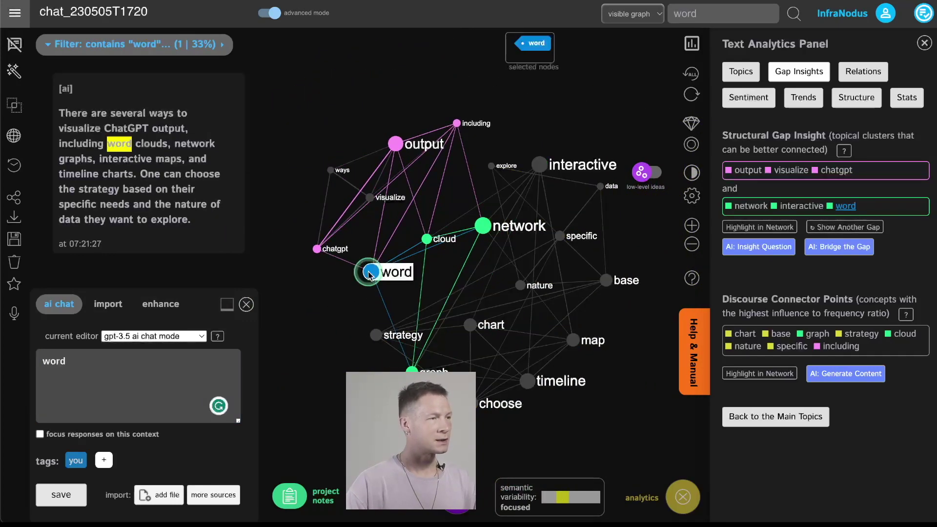
{"action": "left_click", "coordinate": [370, 272]}
{"action": "left_click", "coordinate": [484, 226]}
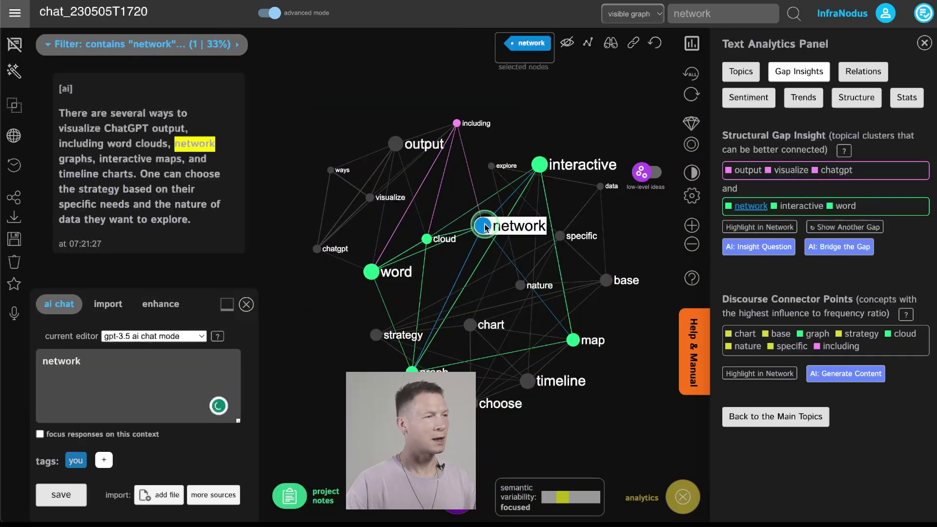
{"action": "left_click", "coordinate": [485, 226]}
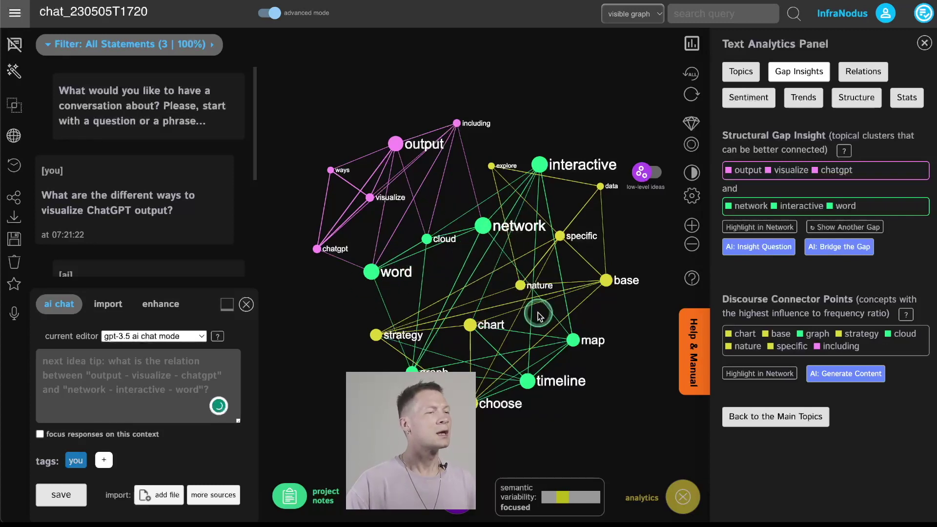
{"action": "left_click_drag", "start_coordinate": [600, 186], "coordinate": [572, 211]}
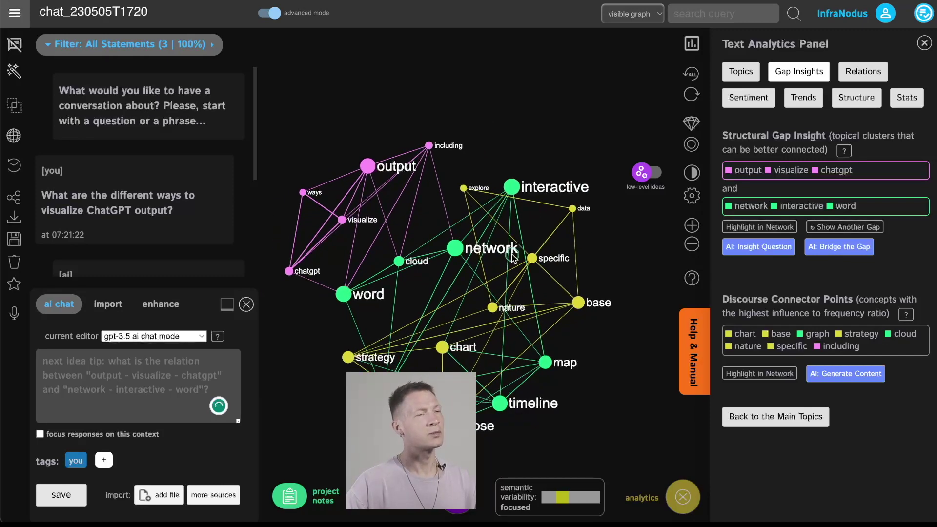
Step: Review the chat graph's main topical clusters in the text analytics
{"action": "left_click", "coordinate": [741, 77]}
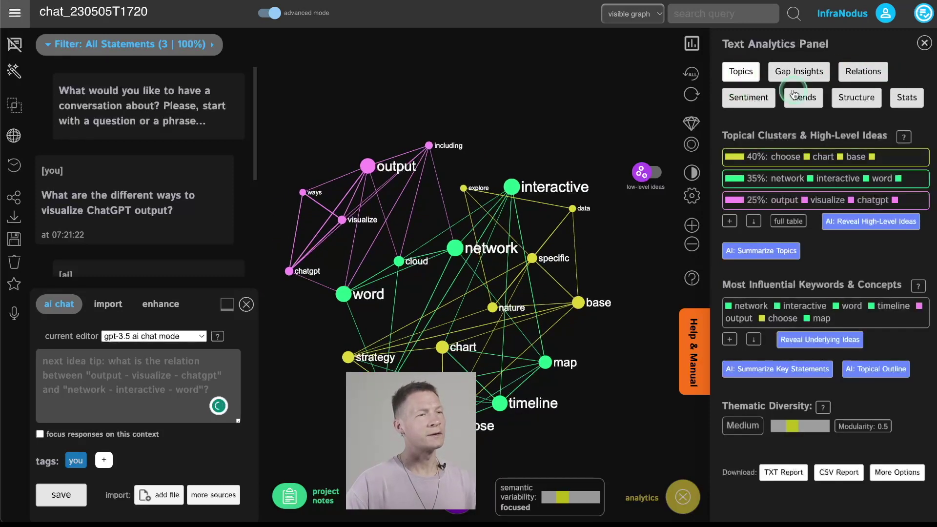
{"action": "left_click", "coordinate": [886, 162]}
{"action": "left_click", "coordinate": [908, 178]}
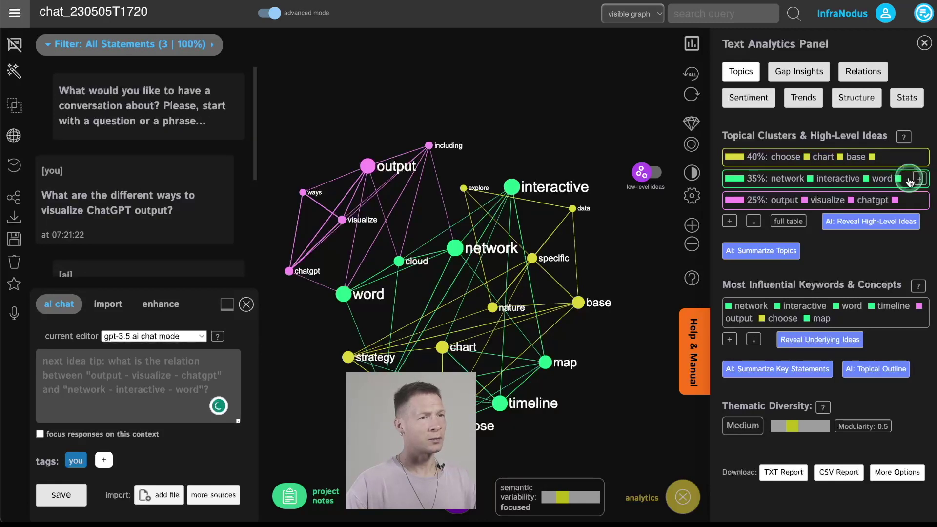
{"action": "left_click", "coordinate": [909, 183]}
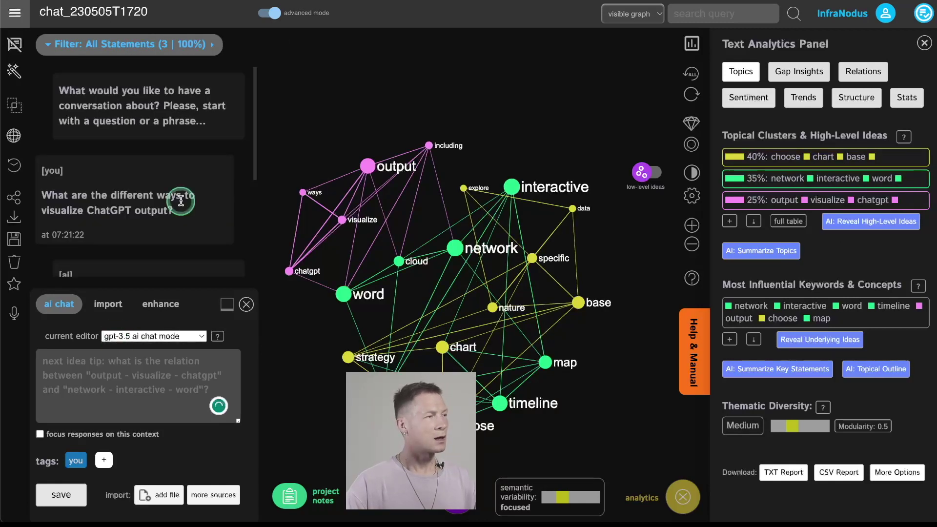
Step: Ask the AI chat the follow-up question "Can you elaborate?"
{"action": "scroll", "coordinate": [180, 201], "scroll_direction": "down", "scroll_amount": 4}
{"action": "left_click", "coordinate": [101, 369]}
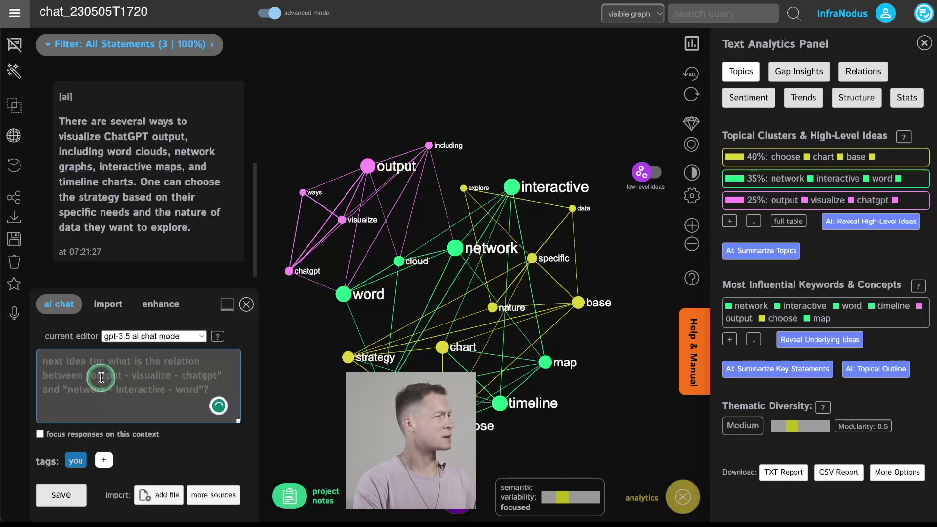
{"action": "type", "text": "Can"}
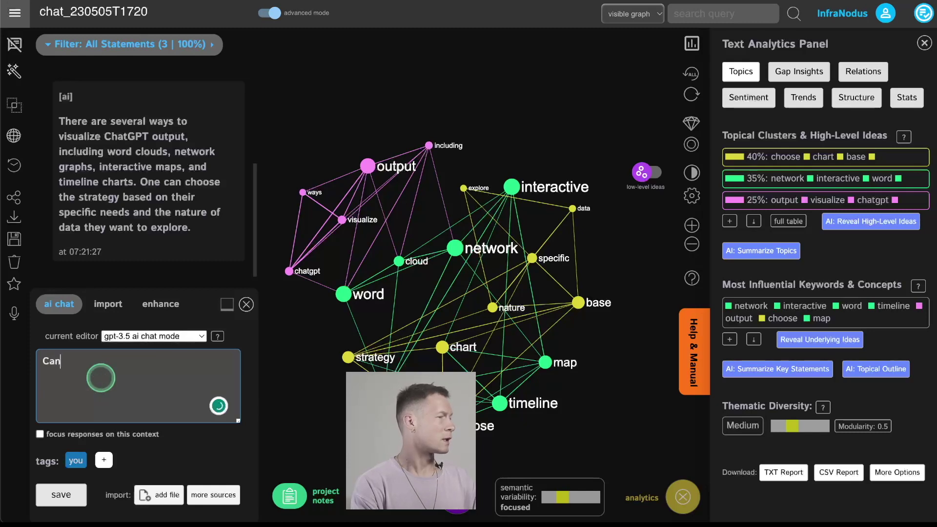
{"action": "type", "text": " you elaborate"}
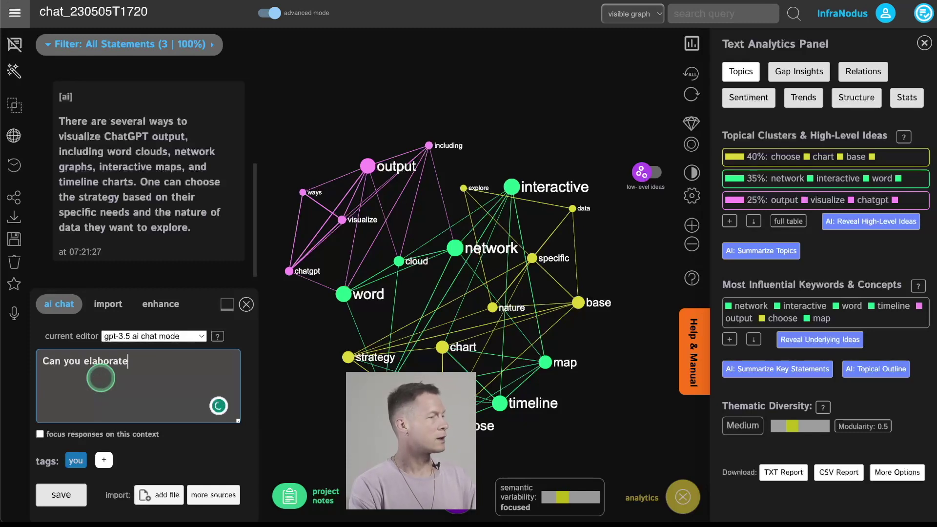
{"action": "type", "text": "?"}
{"action": "key", "text": "Return"}
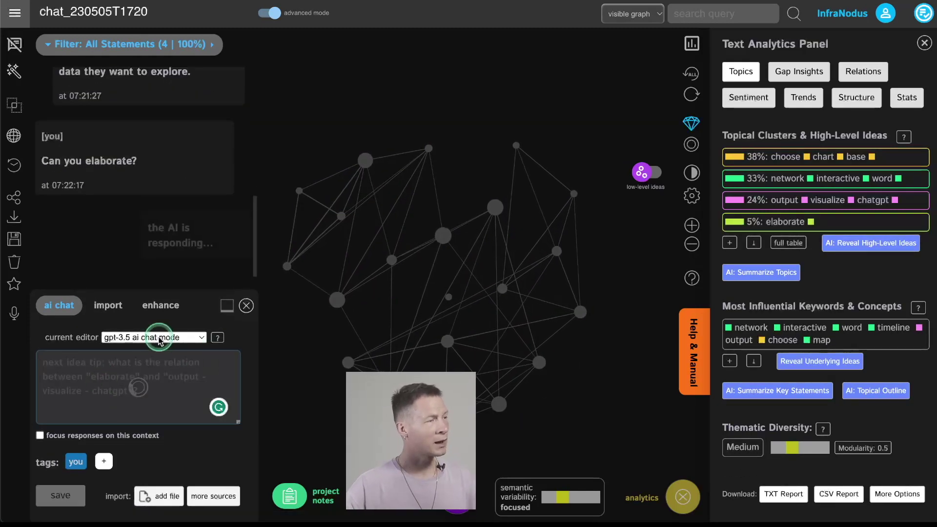
Step: Review the available chat editor modes, keeping gpt-3.5 ai chat mode selected
{"action": "left_click", "coordinate": [160, 337]}
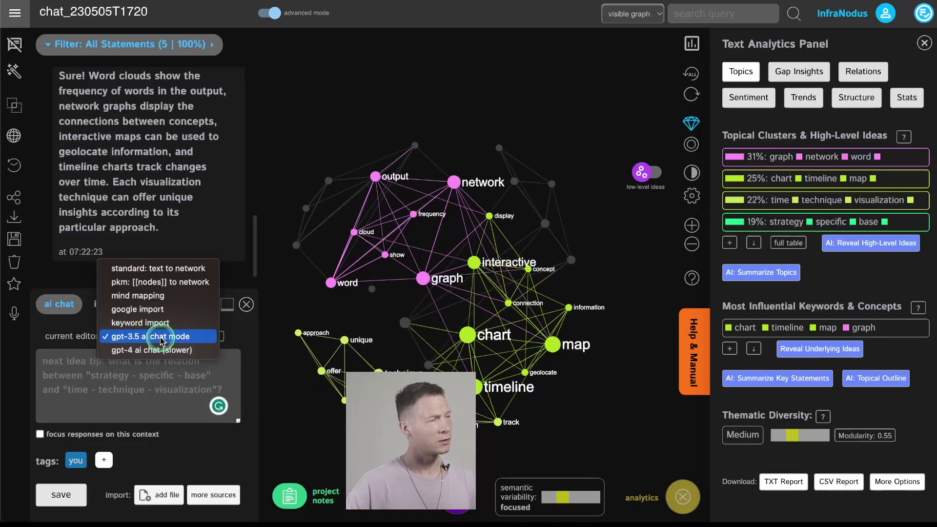
{"action": "left_click", "coordinate": [89, 376]}
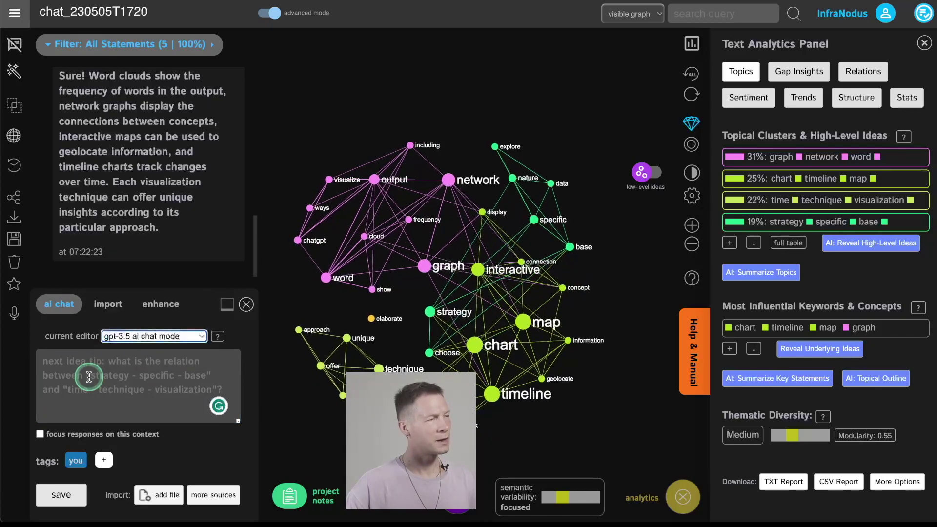
{"action": "left_click", "coordinate": [118, 358]}
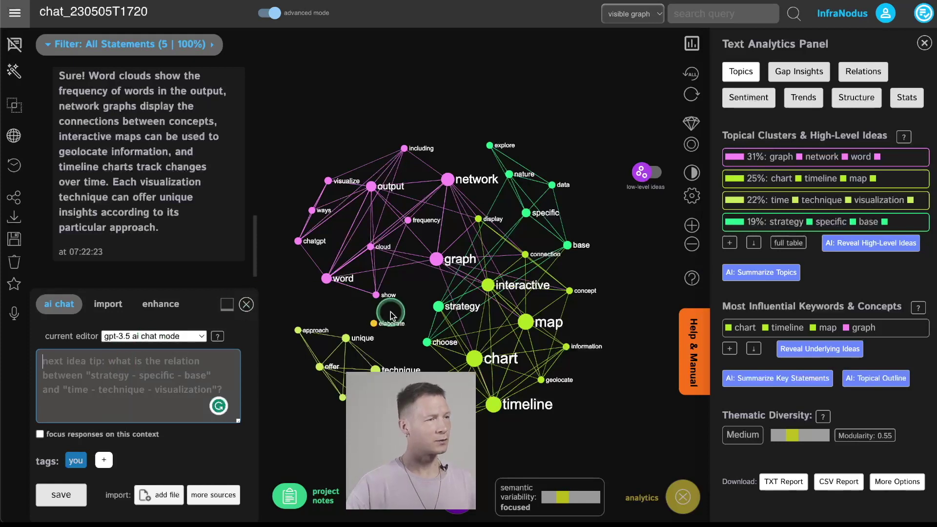
Step: Ask the AI chat the follow-up question "Can you tell me more?"
{"action": "scroll", "coordinate": [160, 137], "scroll_direction": "up", "scroll_amount": 1}
{"action": "scroll", "coordinate": [160, 138], "scroll_direction": "down", "scroll_amount": 1}
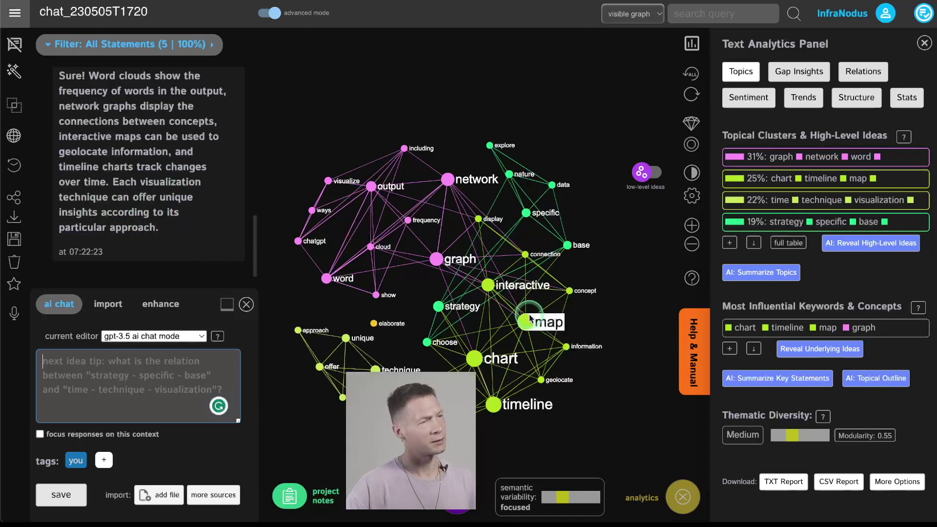
{"action": "left_click", "coordinate": [486, 335]}
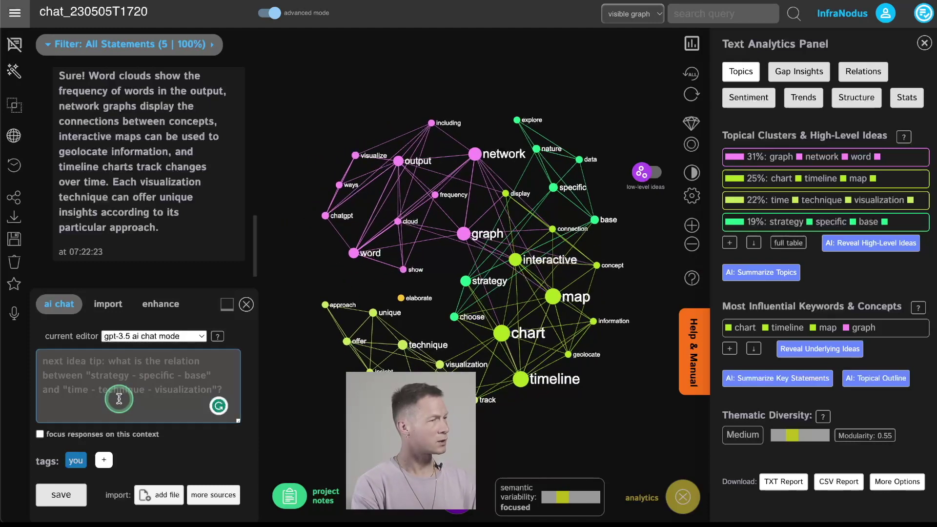
{"action": "type", "text": "Can yo"}
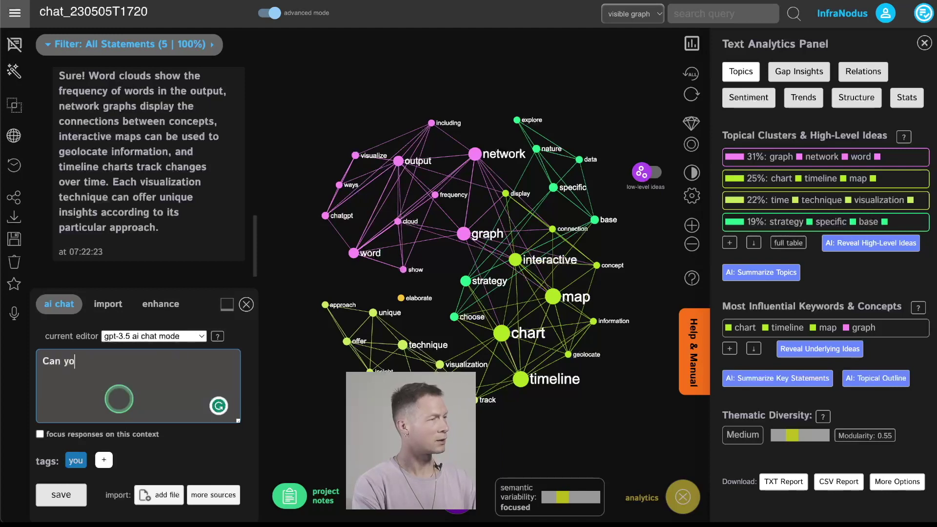
{"action": "type", "text": "u tell me more"}
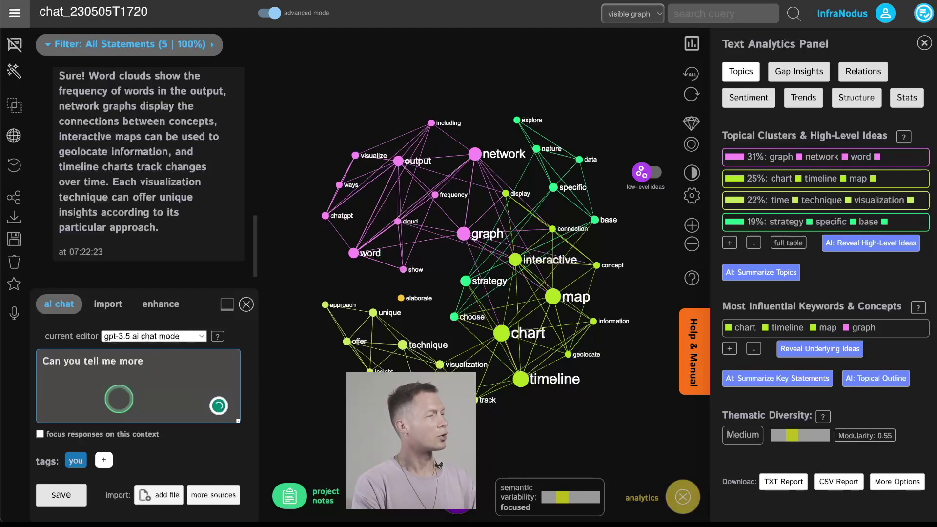
{"action": "type", "text": "?"}
{"action": "key", "text": "Return"}
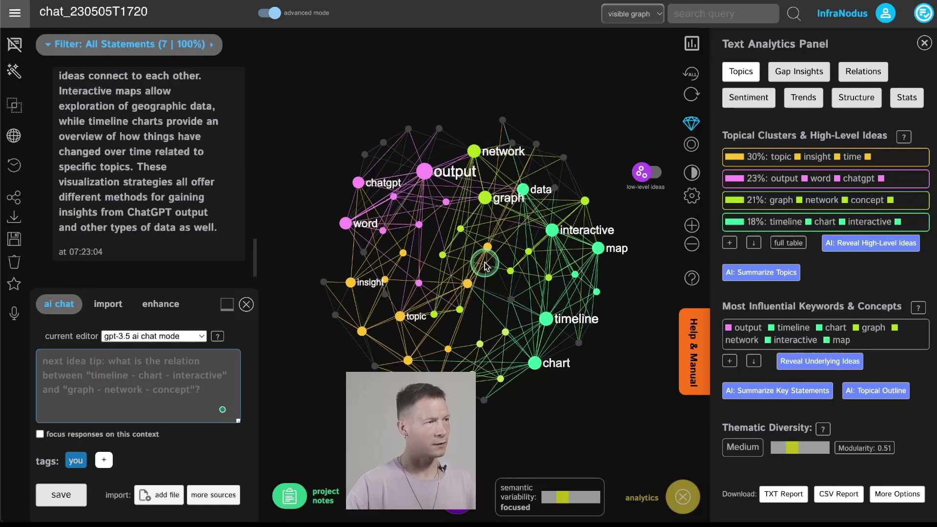
Step: Read through the AI's latest response and examine the updated network graph of the conversation
{"action": "scroll", "coordinate": [164, 188], "scroll_direction": "up", "scroll_amount": 5}
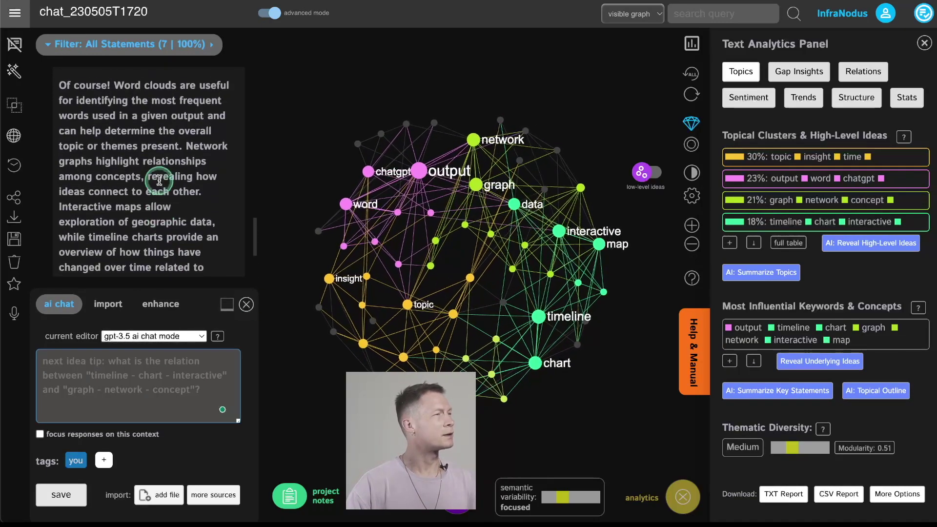
{"action": "scroll", "coordinate": [159, 180], "scroll_direction": "down", "scroll_amount": 3}
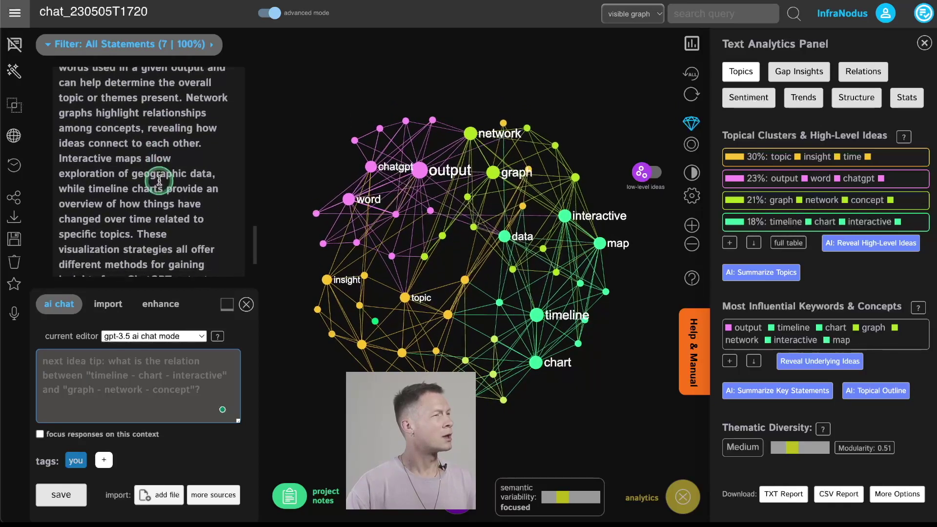
{"action": "scroll", "coordinate": [156, 165], "scroll_direction": "down", "scroll_amount": 3}
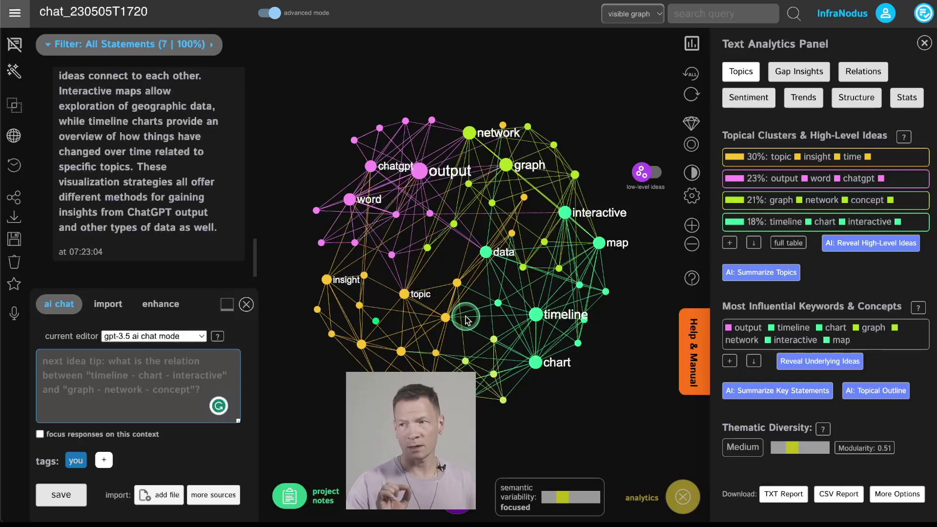
{"action": "left_click_drag", "start_coordinate": [477, 344], "coordinate": [474, 296]}
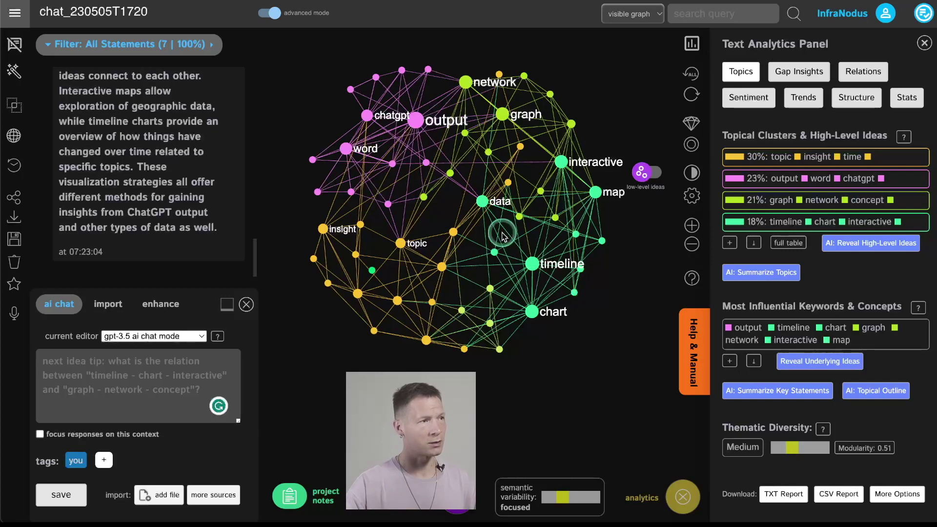
{"action": "left_click_drag", "start_coordinate": [488, 260], "coordinate": [502, 283]}
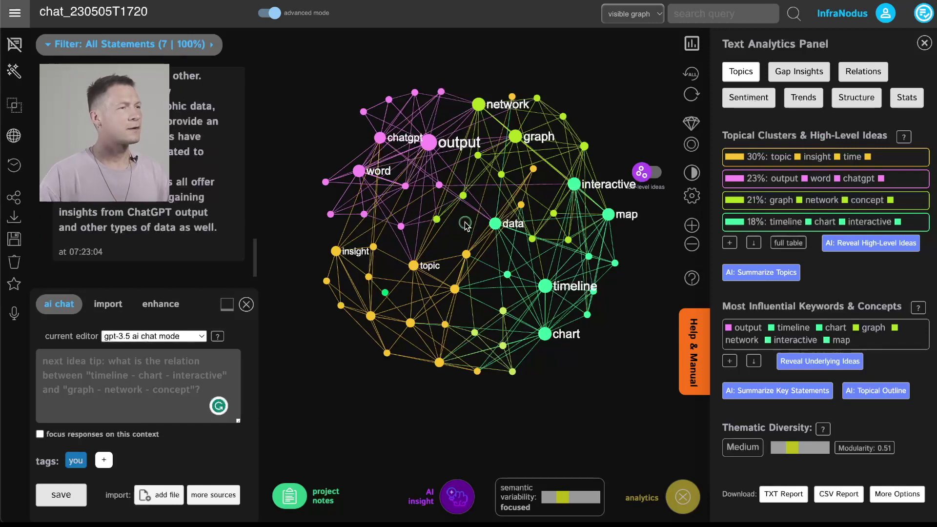
Step: Inspect the connections of the output node, and highlight and release the topic, insight, time cluster in the graph
{"action": "left_click", "coordinate": [420, 169]}
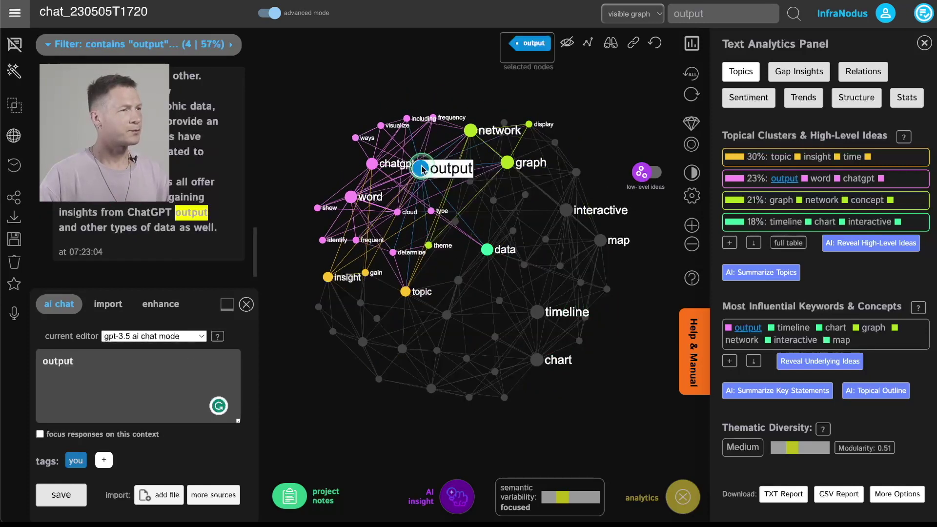
{"action": "left_click", "coordinate": [421, 168]}
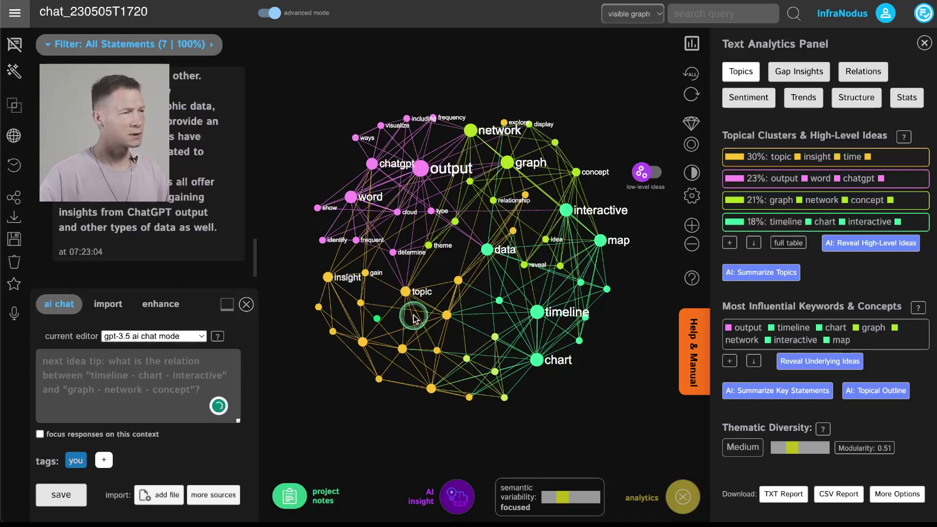
{"action": "scroll", "coordinate": [414, 317], "scroll_direction": "up", "scroll_amount": 3}
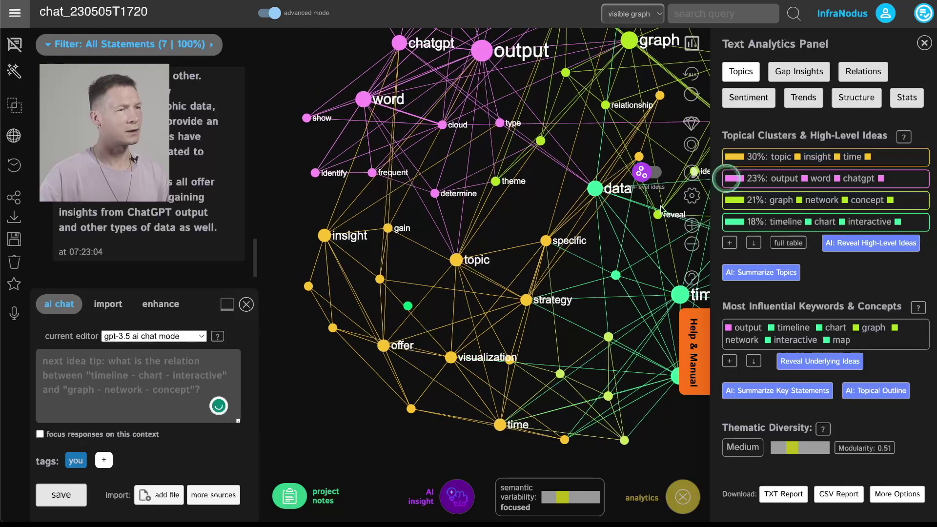
{"action": "left_click", "coordinate": [889, 161]}
{"action": "left_click", "coordinate": [889, 161]}
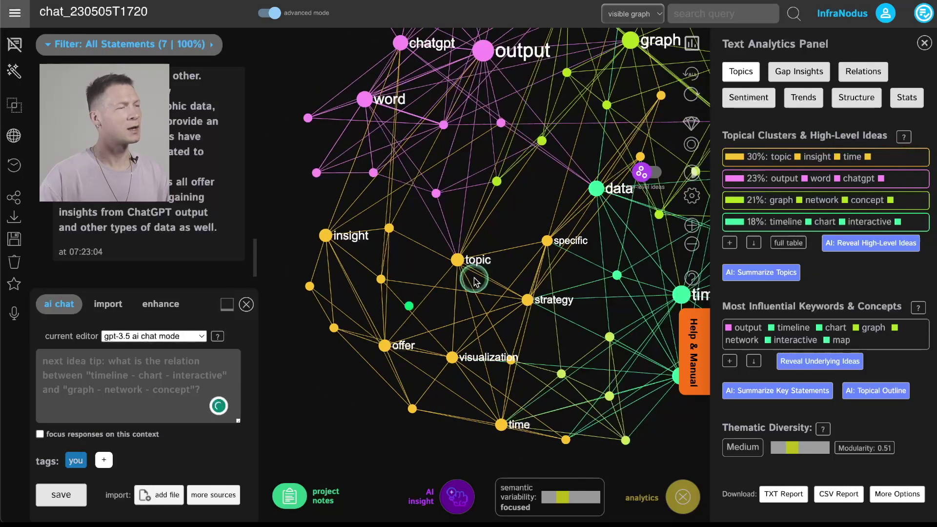
Step: Select the topic, insight, visualization and technique nodes in the graph and submit them as the AI chat prompt
{"action": "left_click_drag", "start_coordinate": [466, 326], "coordinate": [436, 312]}
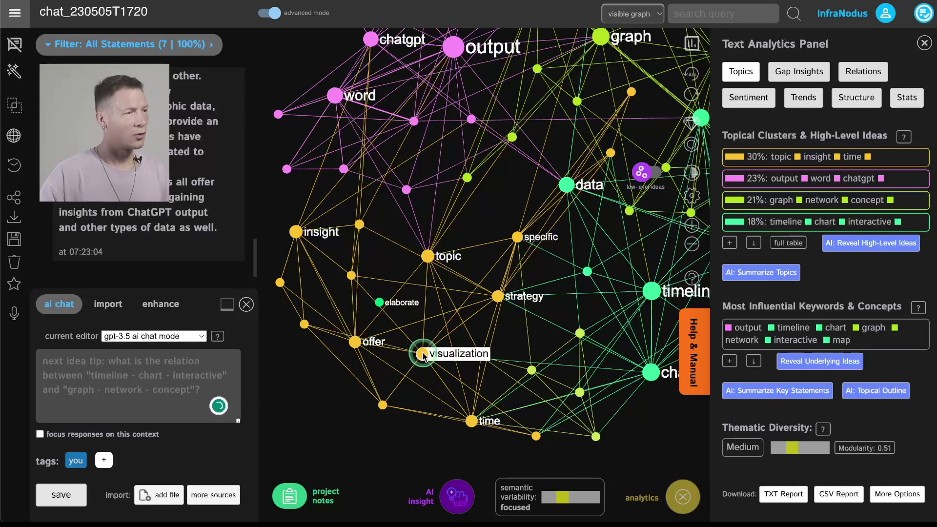
{"action": "left_click", "coordinate": [428, 256]}
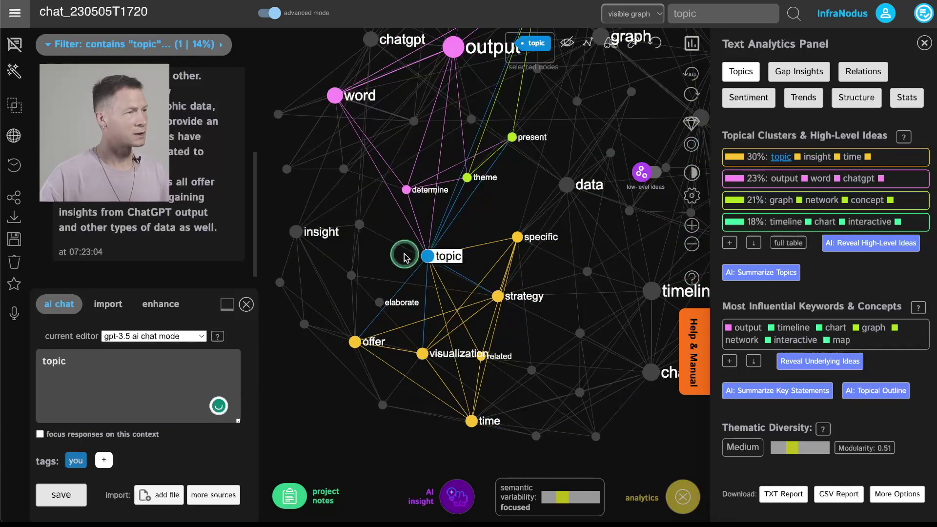
{"action": "left_click", "coordinate": [297, 232]}
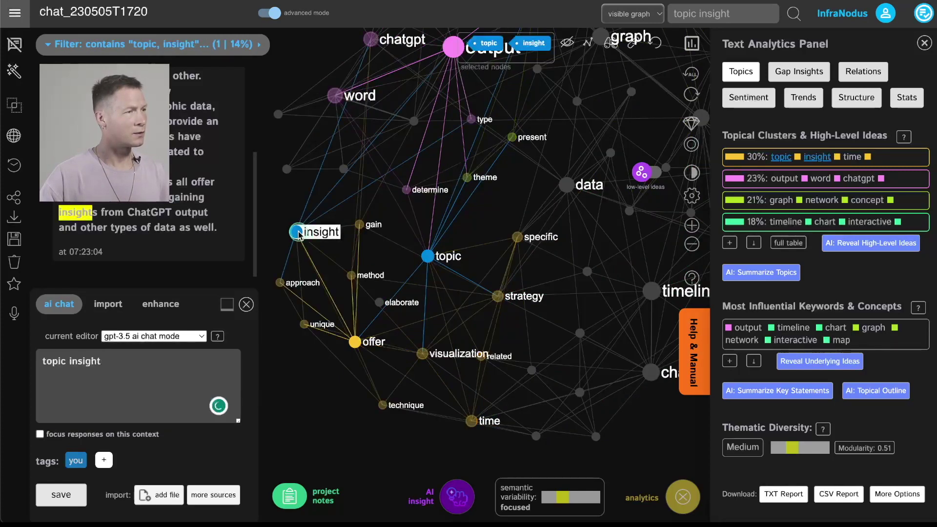
{"action": "left_click", "coordinate": [423, 355]}
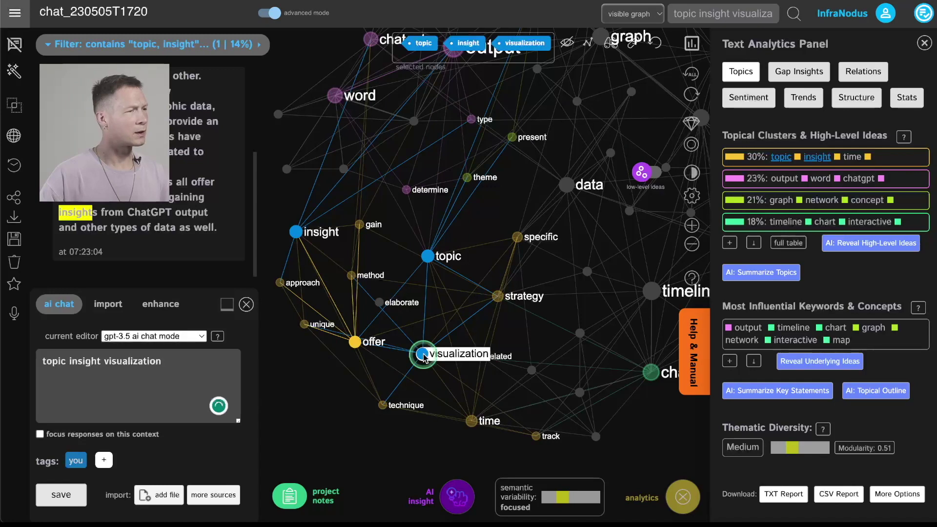
{"action": "left_click", "coordinate": [383, 407]}
{"action": "left_click", "coordinate": [62, 495]}
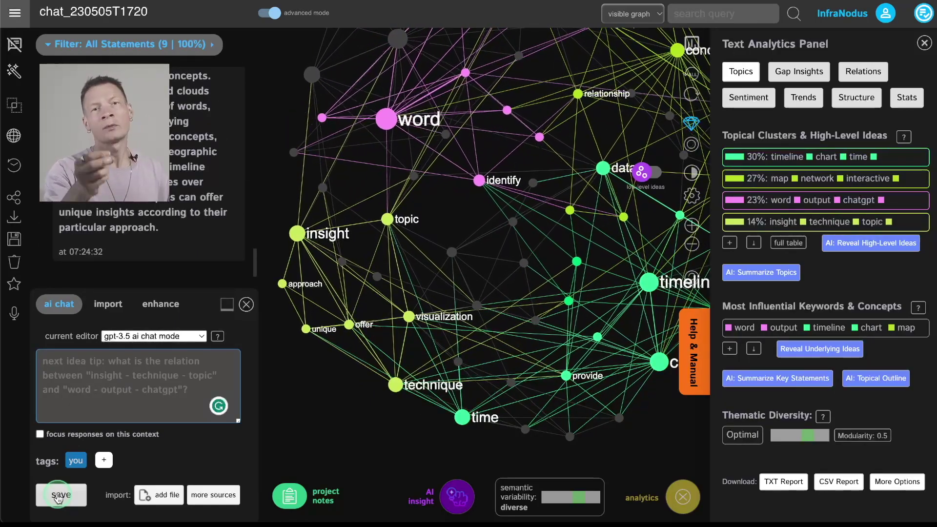
{"action": "left_click", "coordinate": [57, 495]}
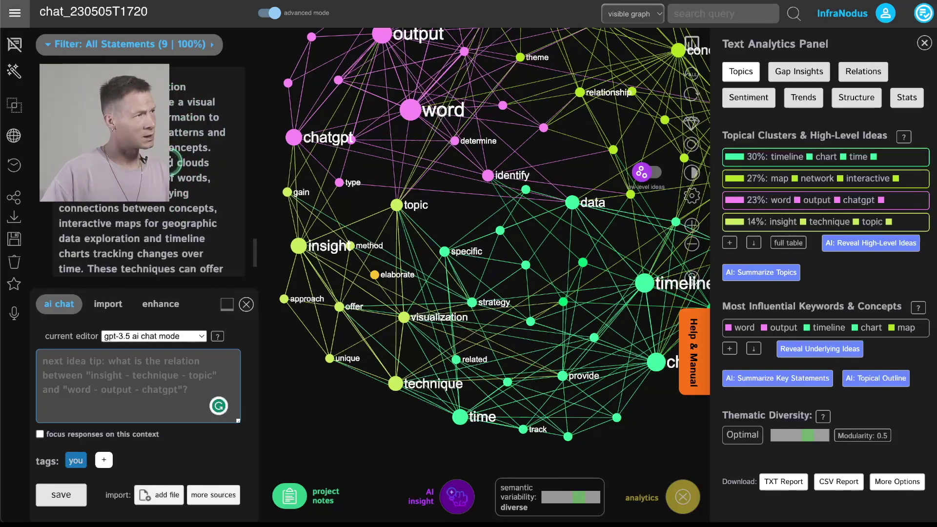
Step: Read the AI's response about topic insight visualization techniques and examine the updated network graph
{"action": "scroll", "coordinate": [181, 180], "scroll_direction": "down", "scroll_amount": 1}
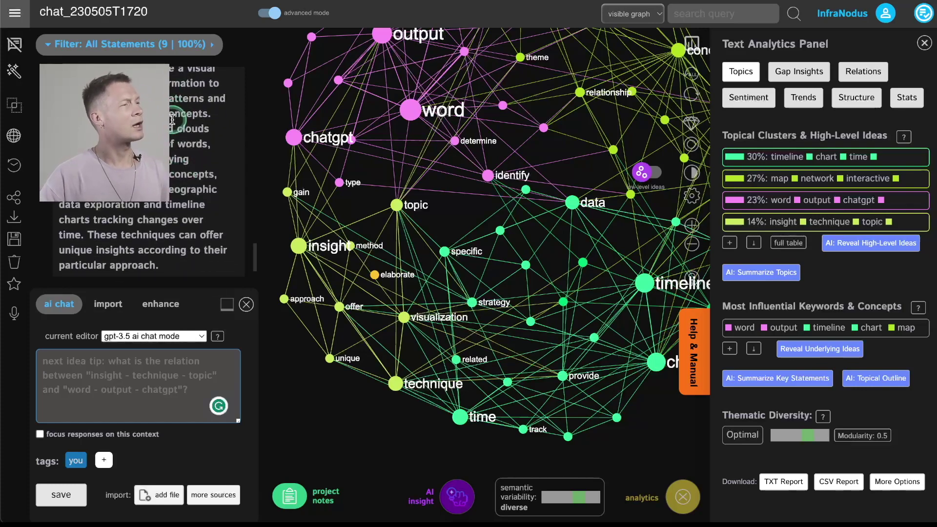
{"action": "scroll", "coordinate": [171, 120], "scroll_direction": "down", "scroll_amount": 1}
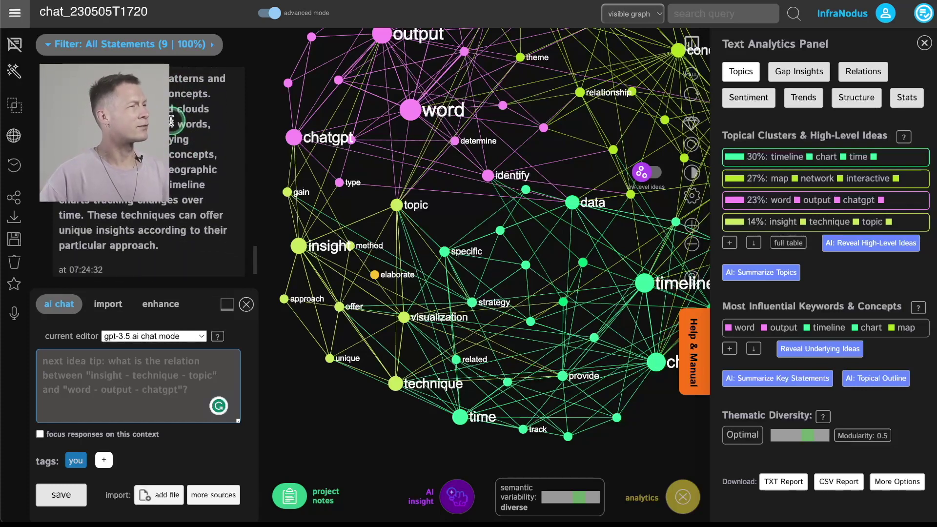
{"action": "scroll", "coordinate": [171, 120], "scroll_direction": "down", "scroll_amount": 1}
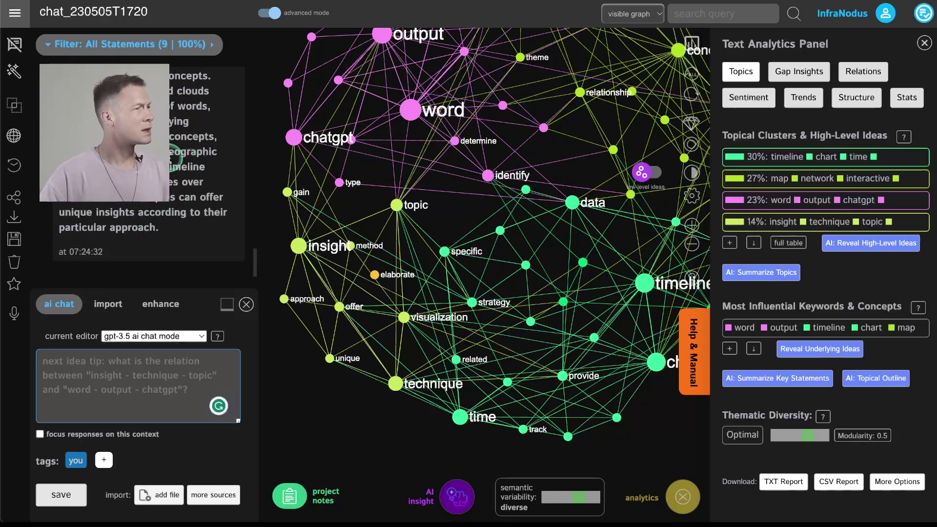
{"action": "left_click", "coordinate": [515, 305]}
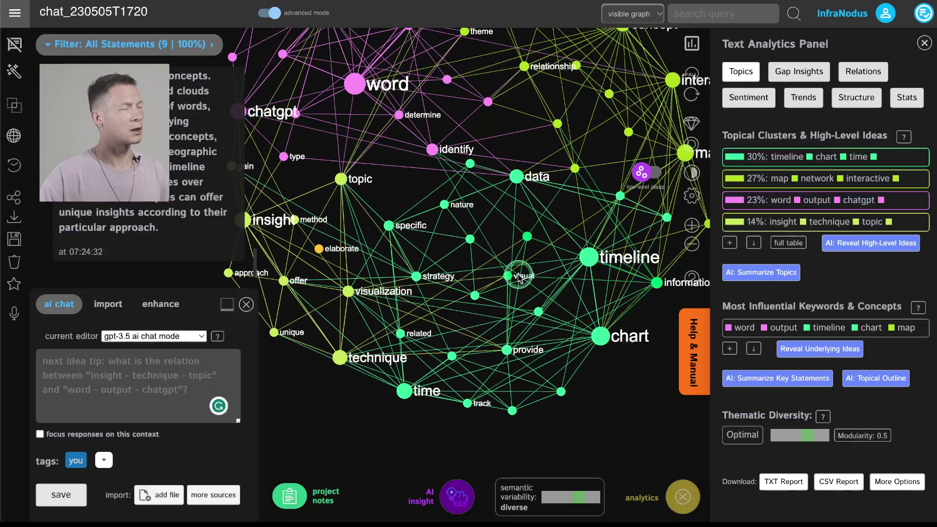
{"action": "left_click_drag", "start_coordinate": [516, 303], "coordinate": [506, 328]}
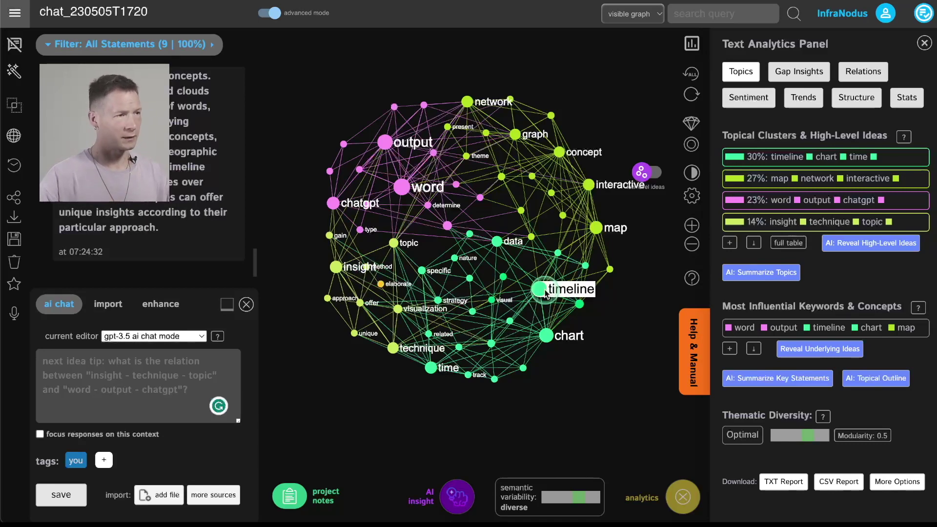
Step: Open the gap insights and highlight the structural gap between the insight, technique, topic and word, output, chatgpt clusters in the network
{"action": "left_click", "coordinate": [798, 73]}
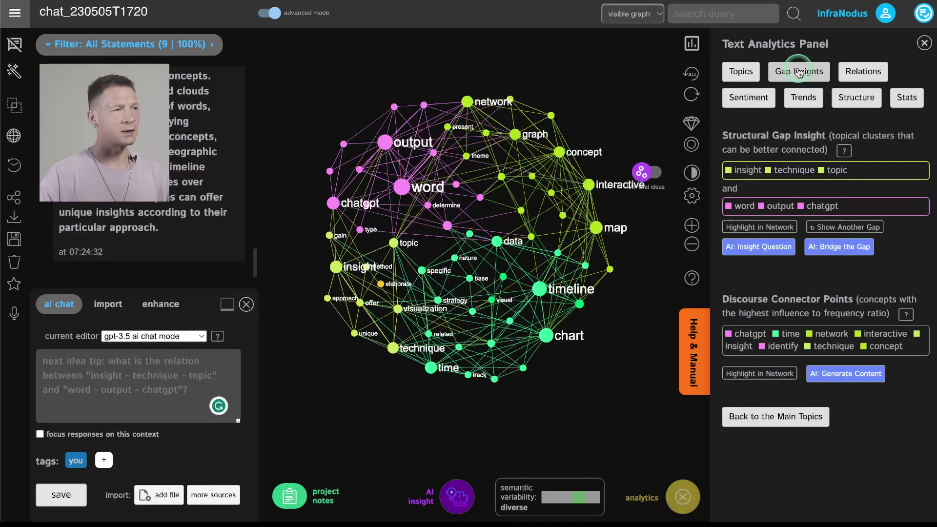
{"action": "left_click", "coordinate": [741, 71]}
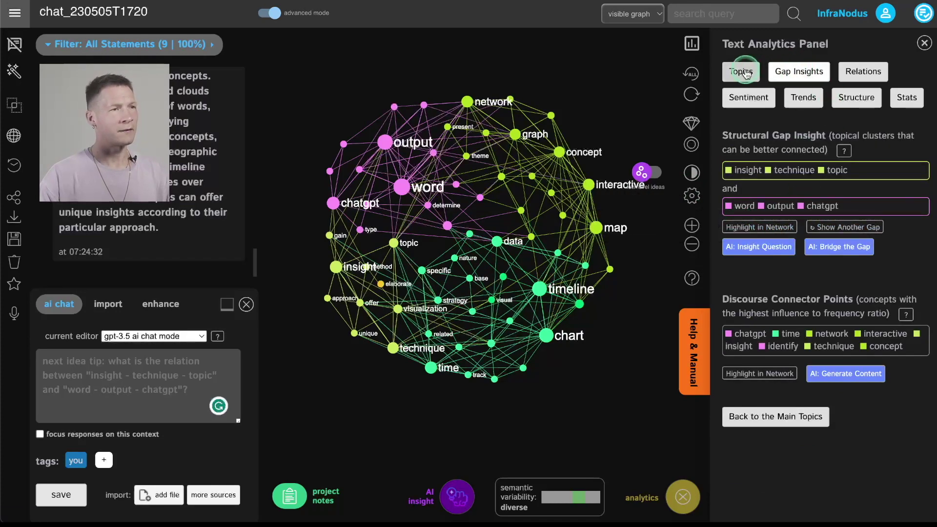
{"action": "left_click", "coordinate": [787, 76]}
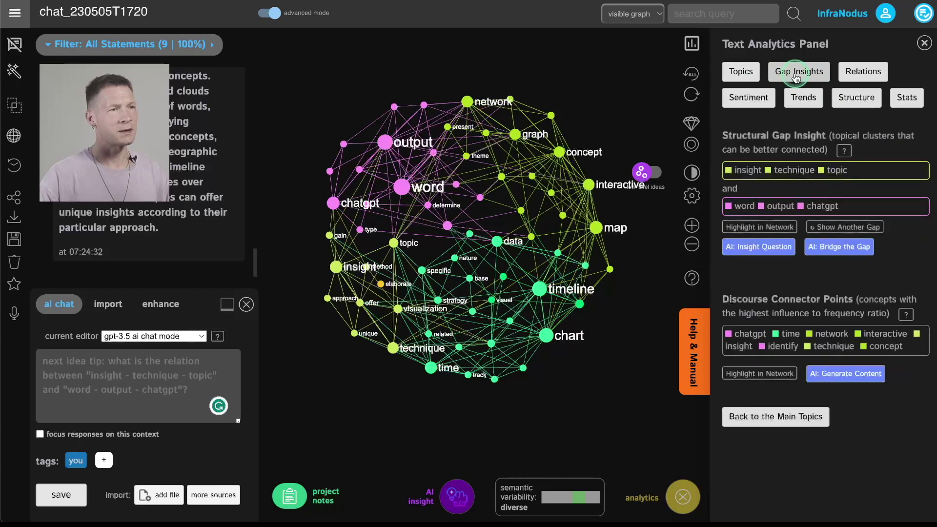
{"action": "left_click", "coordinate": [755, 228]}
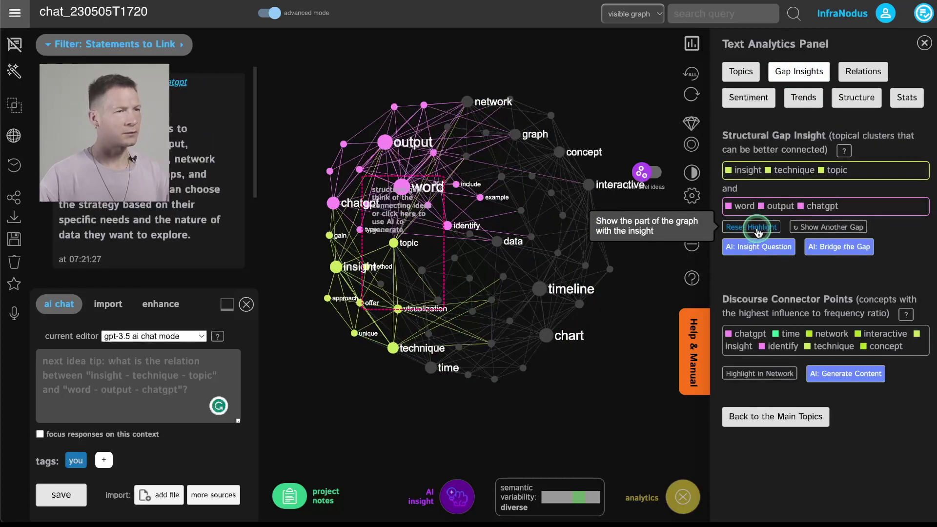
Step: Cycle through the other structural gaps between topical clusters in the graph, and clear the gap highlight
{"action": "left_click", "coordinate": [826, 228]}
{"action": "left_click", "coordinate": [826, 228]}
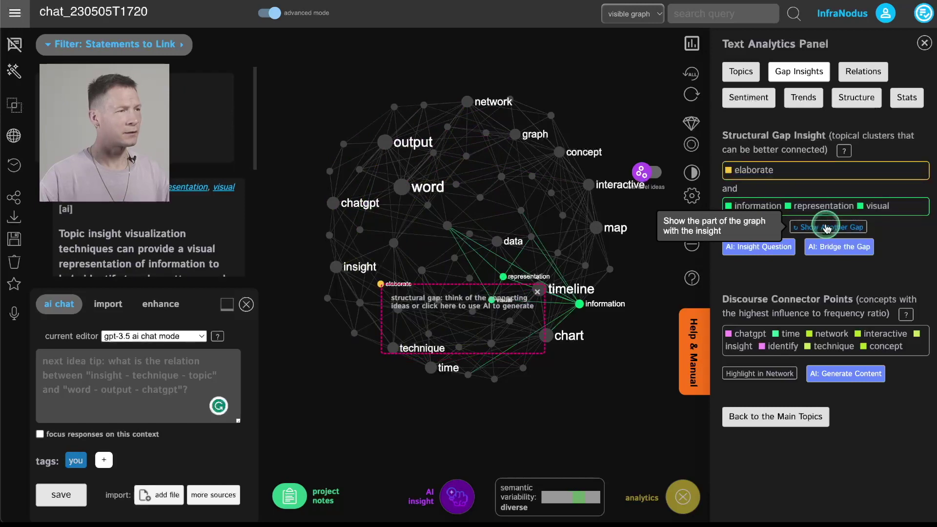
{"action": "left_click", "coordinate": [826, 228]}
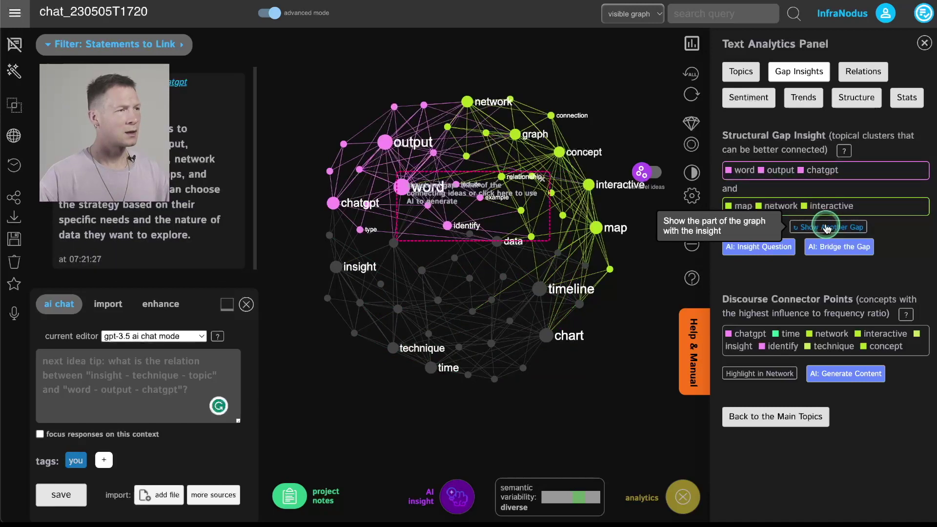
{"action": "left_click", "coordinate": [826, 228]}
{"action": "left_click", "coordinate": [826, 228]}
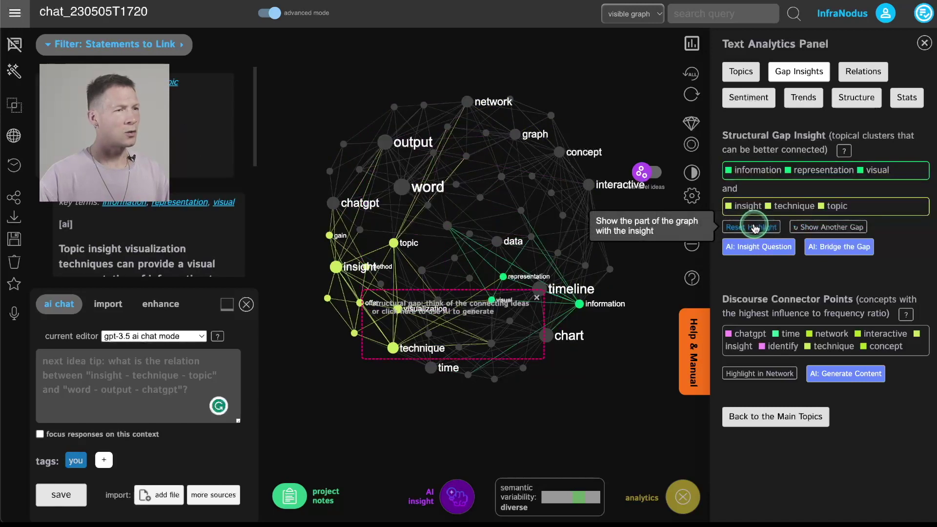
{"action": "left_click", "coordinate": [757, 226]}
Step: Return to the main topics and isolate the timeline, chart, time cluster in the graph, then restore the full graph
{"action": "left_click", "coordinate": [741, 73]}
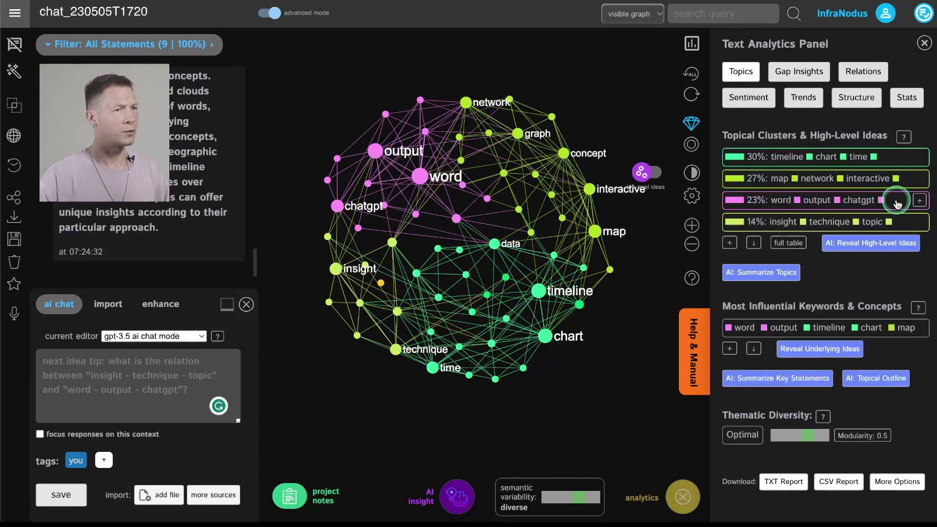
{"action": "left_click", "coordinate": [896, 204]}
{"action": "left_click", "coordinate": [899, 204]}
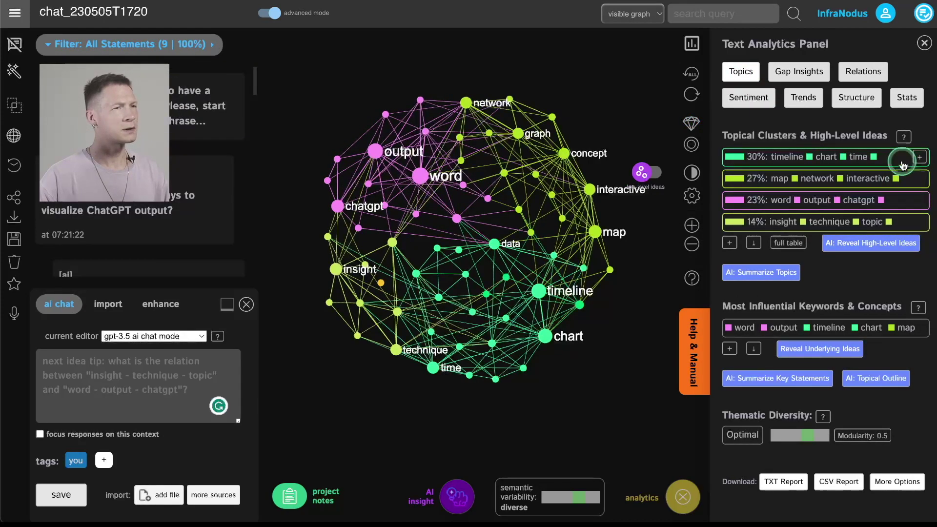
{"action": "left_click", "coordinate": [887, 158]}
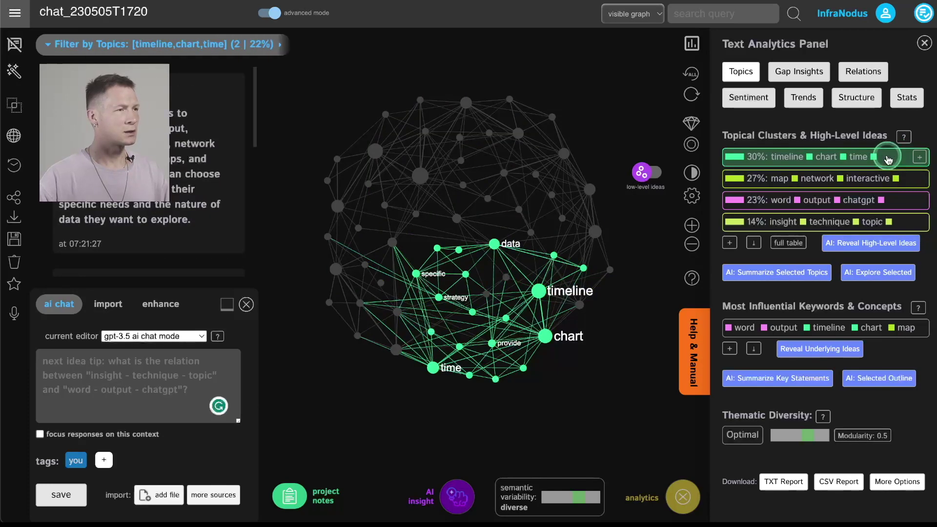
{"action": "left_click", "coordinate": [887, 158]}
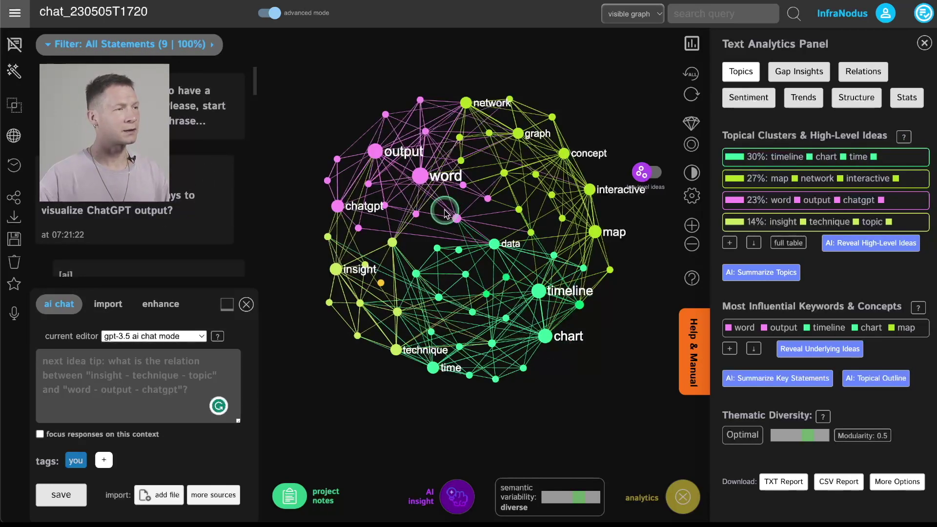
Step: Select the output, chatgpt, word, timeline and chart nodes in the graph and submit them as the AI chat prompt
{"action": "scroll", "coordinate": [444, 212], "scroll_direction": "up", "scroll_amount": 3}
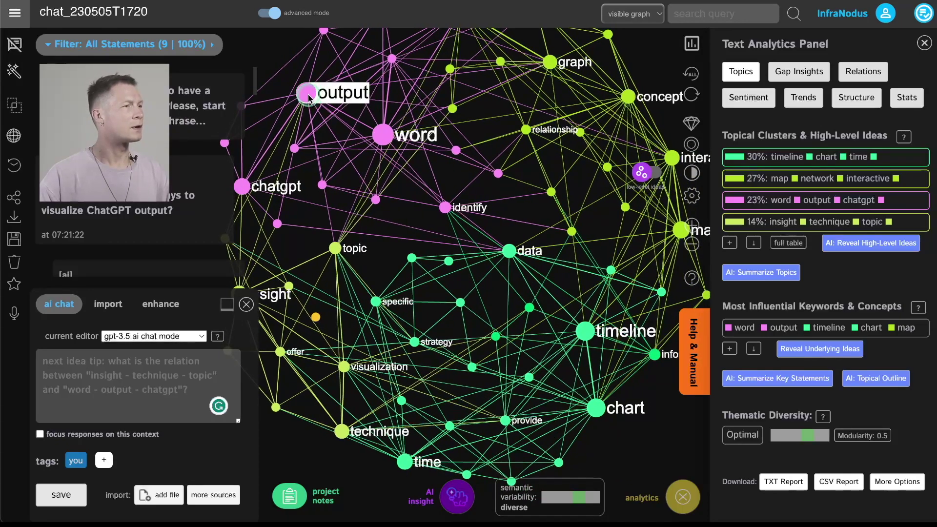
{"action": "left_click", "coordinate": [308, 94]}
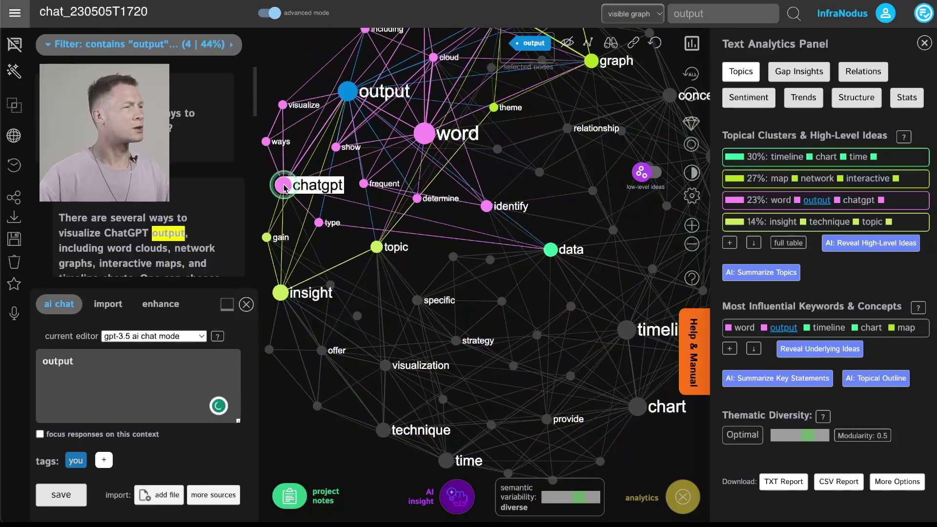
{"action": "left_click", "coordinate": [285, 186]}
{"action": "left_click", "coordinate": [430, 135]}
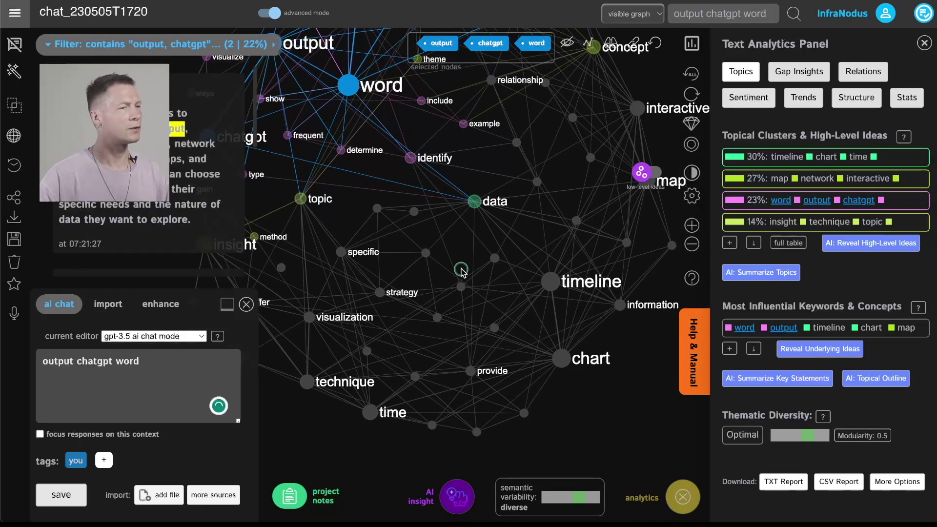
{"action": "left_click", "coordinate": [552, 282]}
{"action": "left_click", "coordinate": [564, 359]}
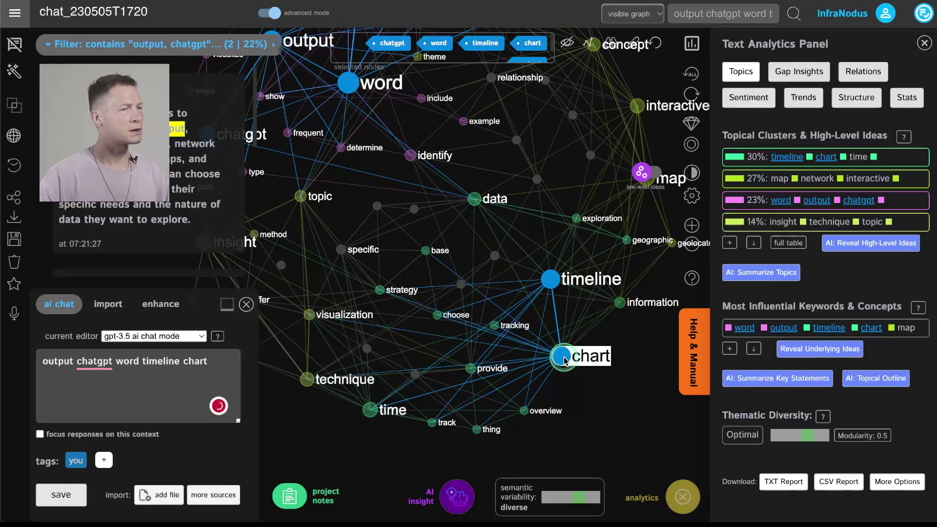
{"action": "left_click", "coordinate": [61, 495]}
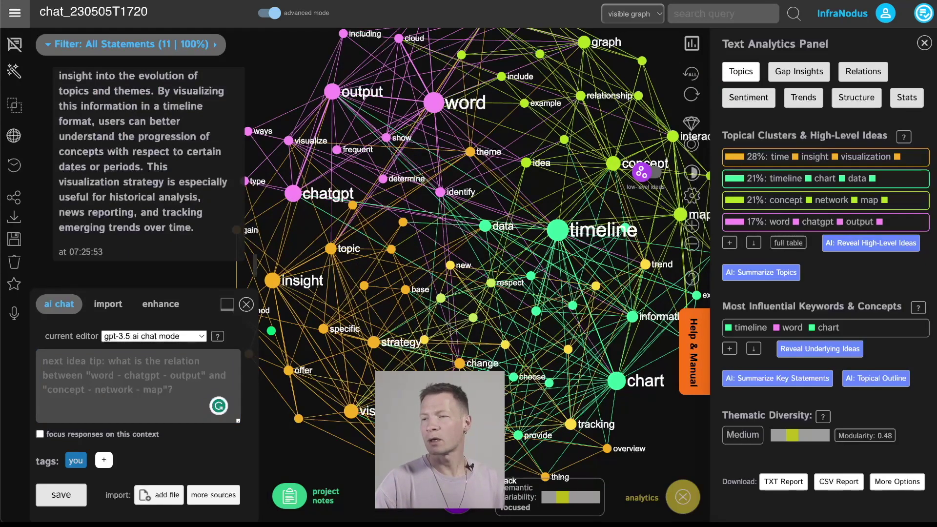
Step: Read through the AI's response about using a timeline chart for ChatGPT output
{"action": "scroll", "coordinate": [139, 202], "scroll_direction": "up", "scroll_amount": 3}
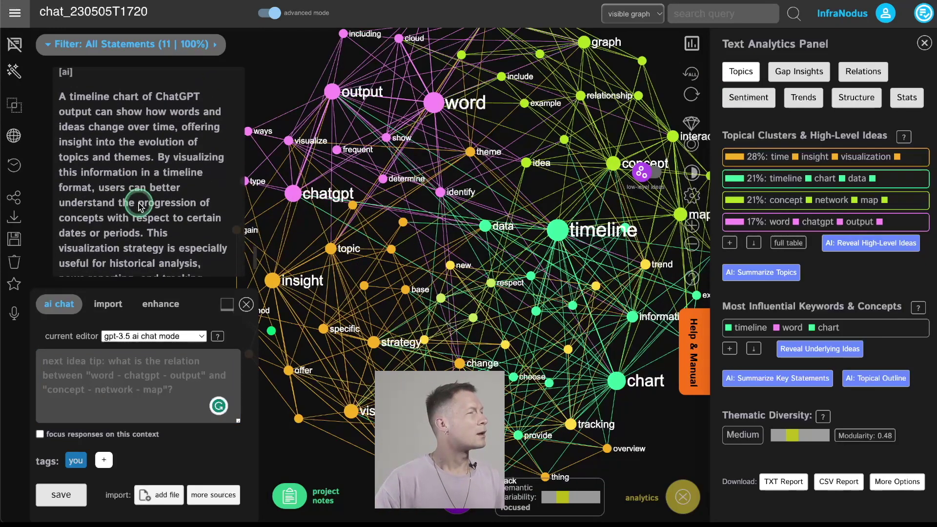
{"action": "scroll", "coordinate": [139, 203], "scroll_direction": "down", "scroll_amount": 1}
{"action": "scroll", "coordinate": [139, 203], "scroll_direction": "down", "scroll_amount": 2}
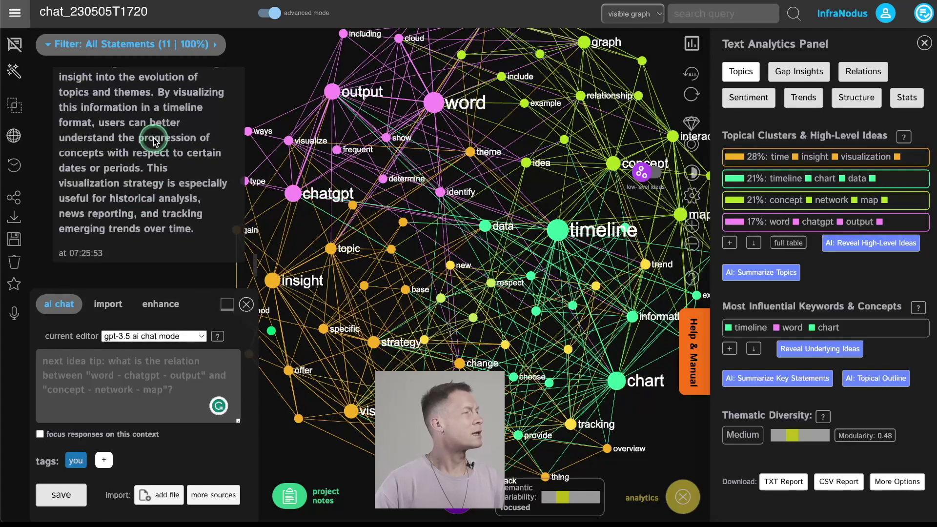
{"action": "scroll", "coordinate": [152, 143], "scroll_direction": "up", "scroll_amount": 3}
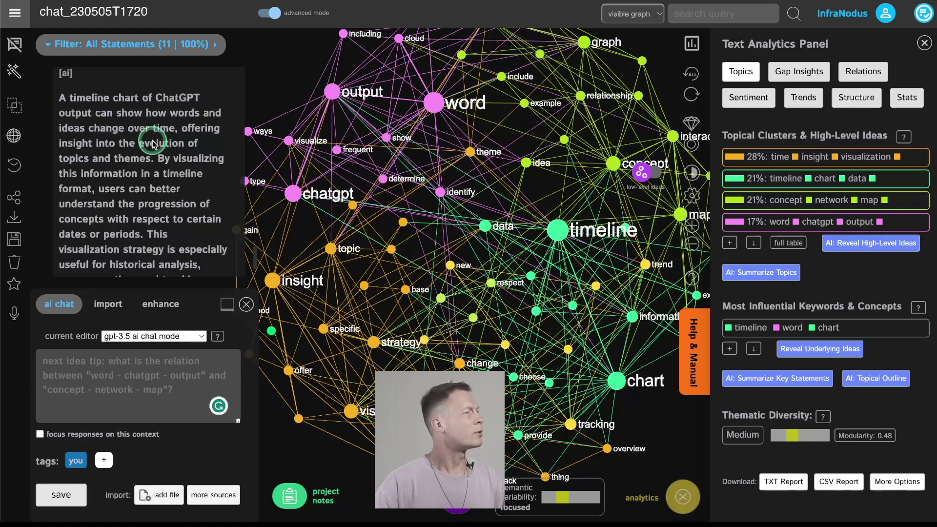
{"action": "scroll", "coordinate": [153, 143], "scroll_direction": "down", "scroll_amount": 3}
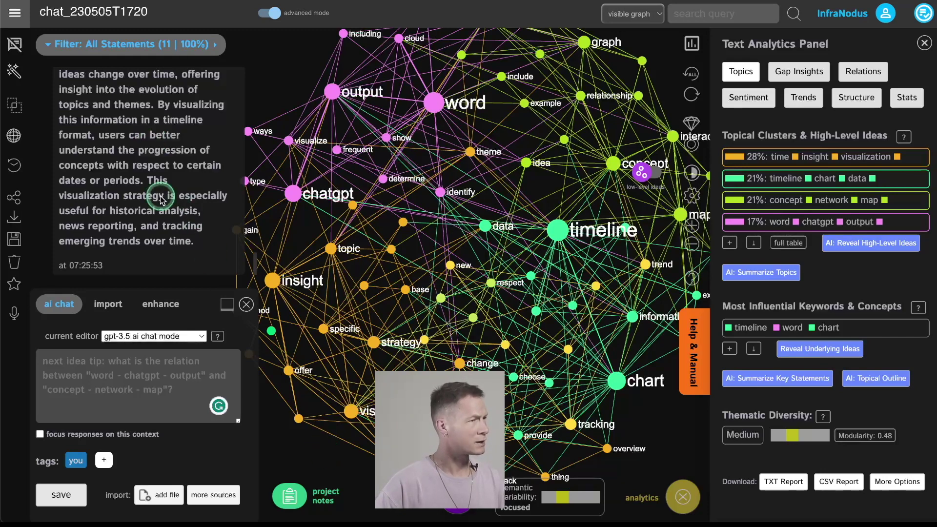
Step: Ask the AI chat "Can you tell me more?" as a follow-up to its timeline chart response
{"action": "scroll", "coordinate": [161, 200], "scroll_direction": "down", "scroll_amount": 1}
{"action": "left_click", "coordinate": [113, 364]}
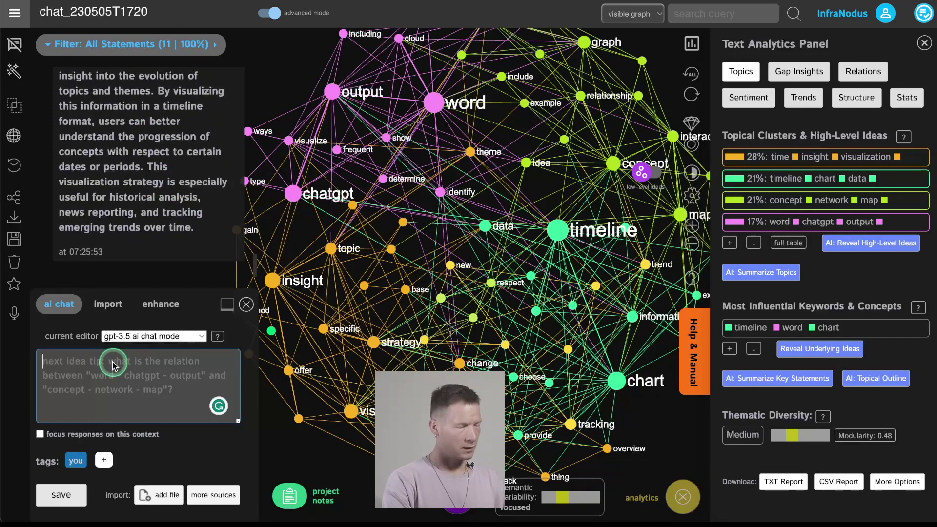
{"action": "type", "text": "Can you tell me more?"}
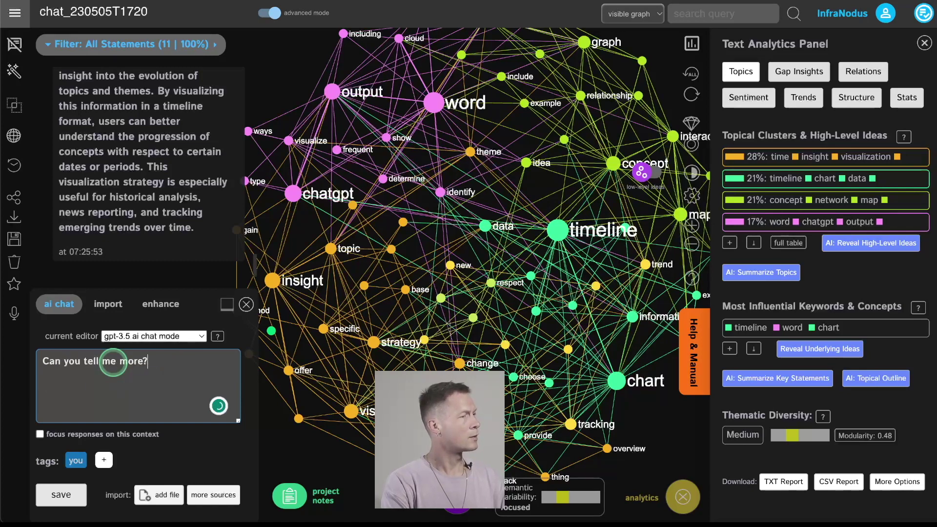
{"action": "key", "text": "Return"}
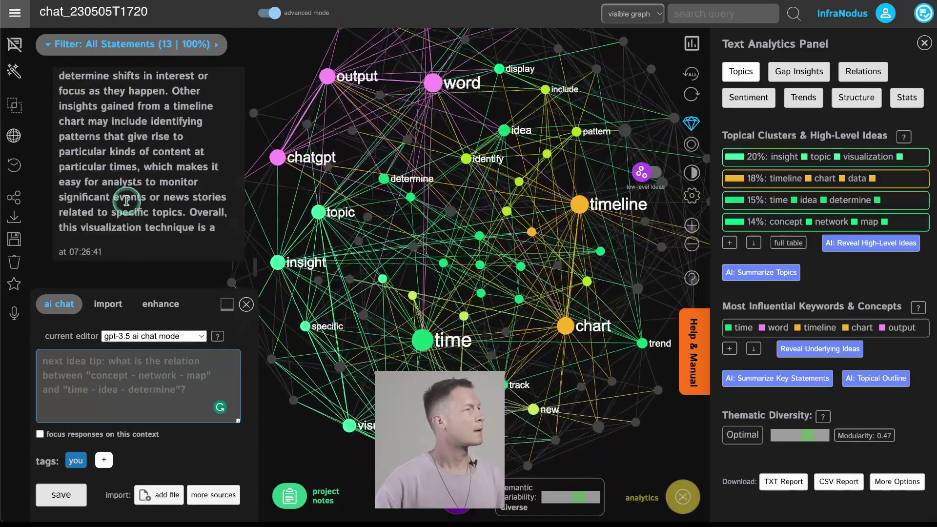
Step: Read through the AI's follow-up answer about a timeline chart of ChatGPT output
{"action": "scroll", "coordinate": [129, 197], "scroll_direction": "up", "scroll_amount": 5}
{"action": "scroll", "coordinate": [128, 197], "scroll_direction": "down", "scroll_amount": 1}
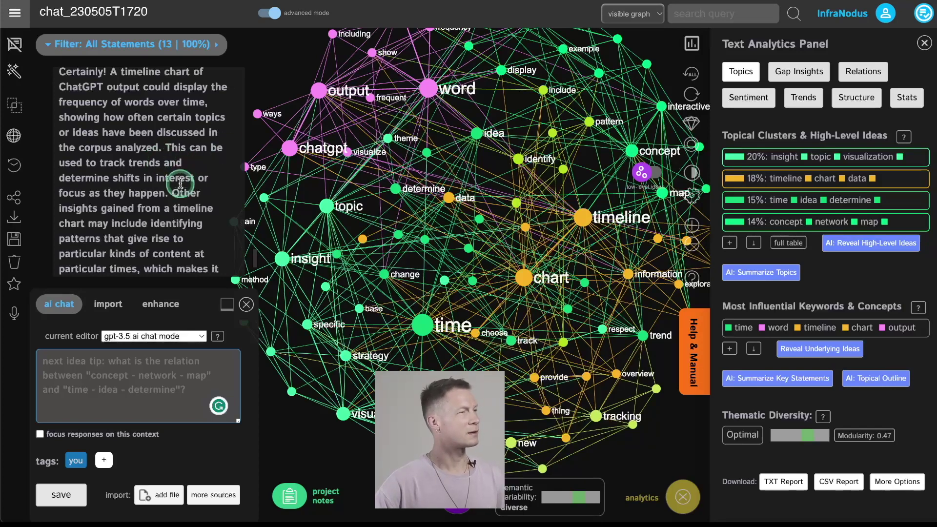
{"action": "scroll", "coordinate": [180, 183], "scroll_direction": "down", "scroll_amount": 4}
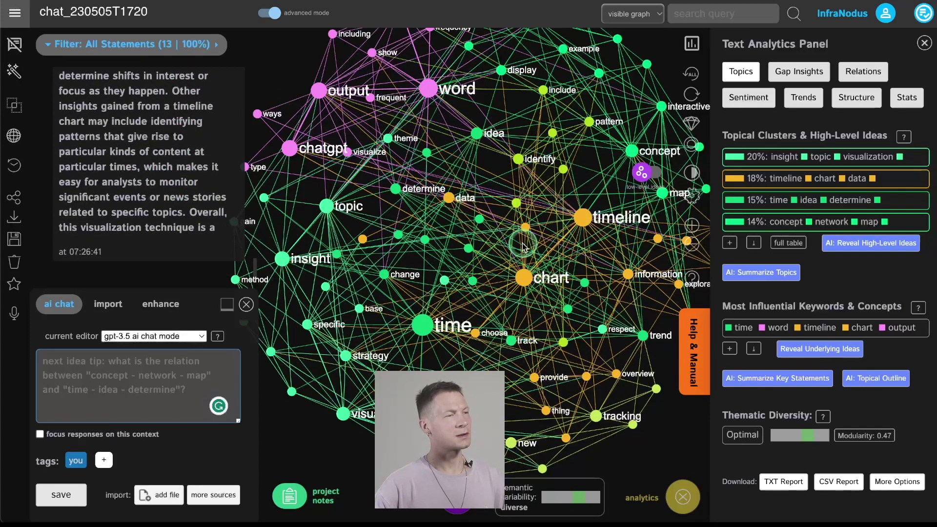
Step: View the whole graph and examine the text trends, including the emerging keywords and the evolution of topics over the full text
{"action": "scroll", "coordinate": [513, 273], "scroll_direction": "down", "scroll_amount": 5}
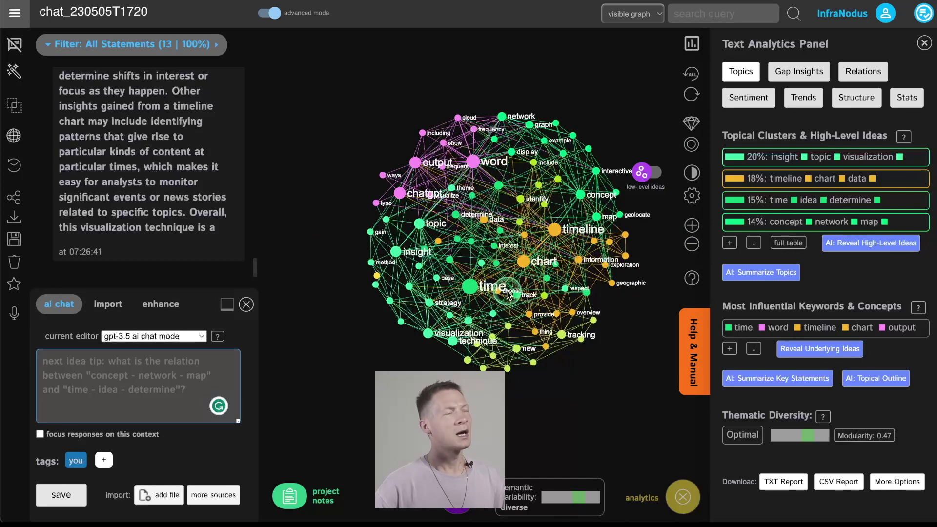
{"action": "left_click", "coordinate": [803, 97]}
{"action": "left_click_drag", "start_coordinate": [843, 237], "coordinate": [920, 241]}
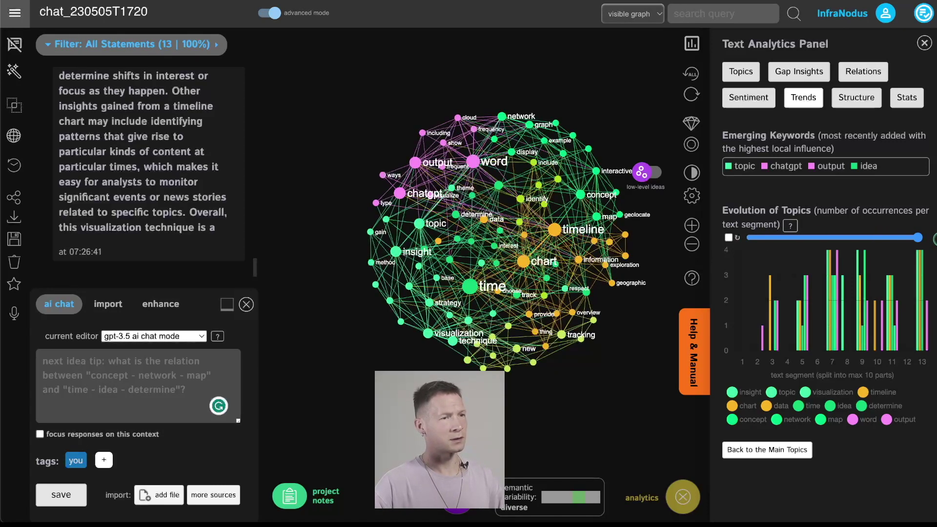
{"action": "left_click", "coordinate": [693, 197]}
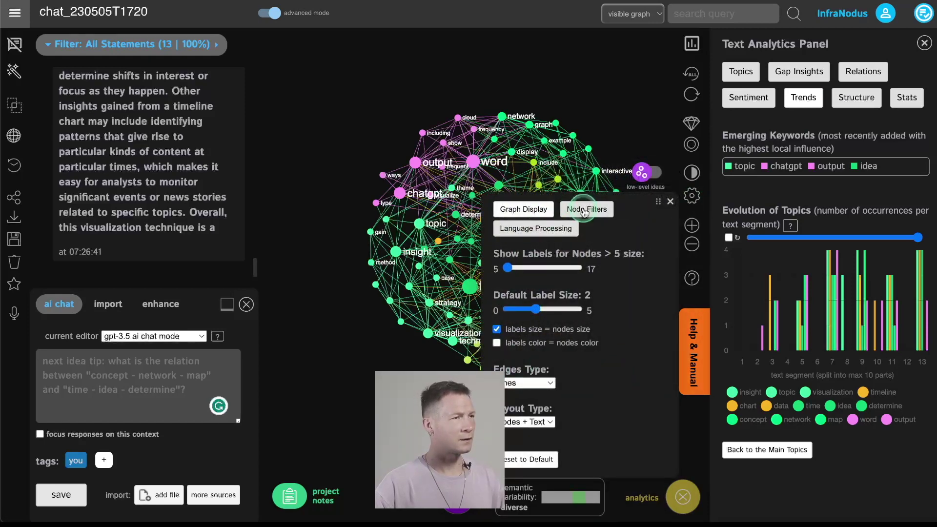
{"action": "left_click", "coordinate": [584, 215]}
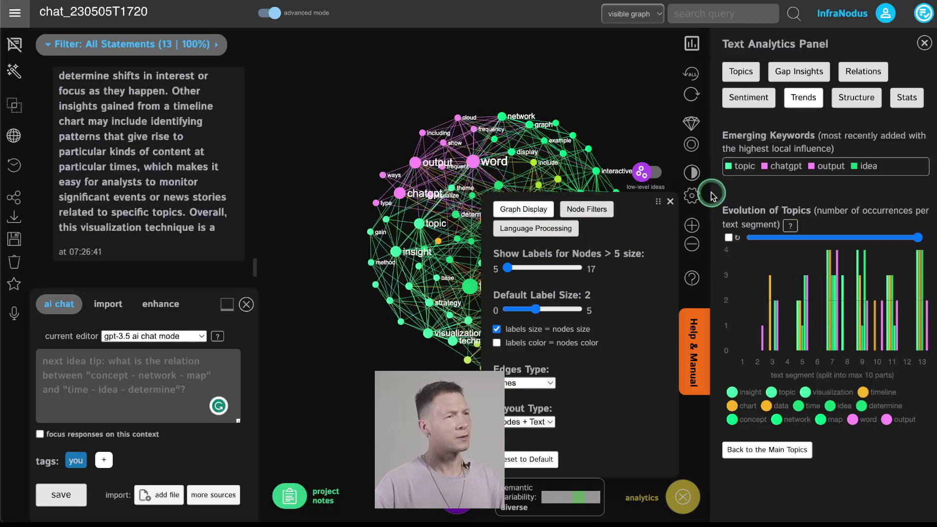
{"action": "left_click", "coordinate": [692, 195]}
{"action": "left_click", "coordinate": [545, 373]}
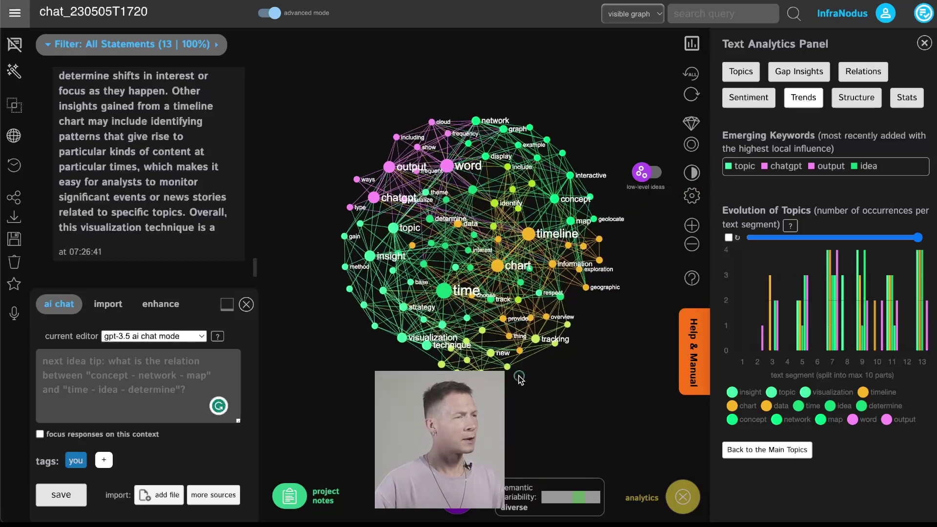
Step: Return to the main topical clusters, recentre the graph and place the cursor in the AI chat prompt
{"action": "left_click", "coordinate": [741, 71]}
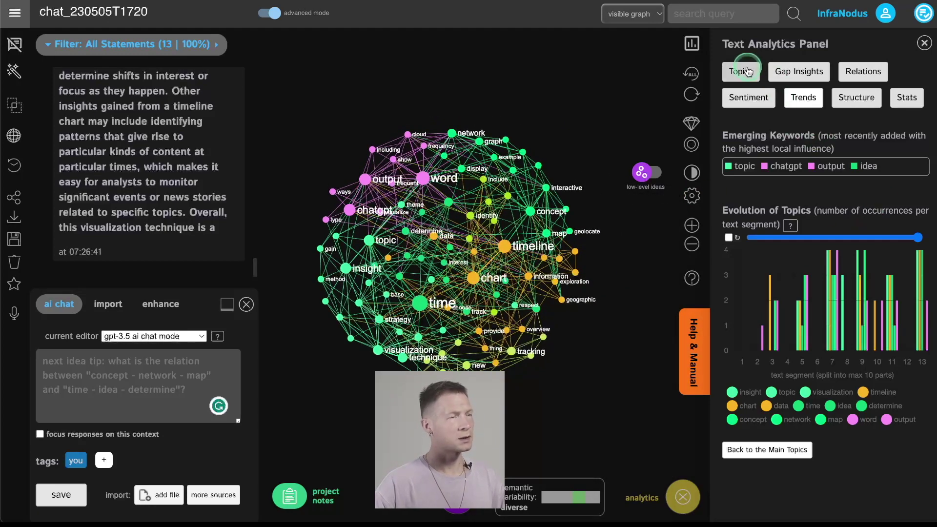
{"action": "left_click", "coordinate": [443, 277]}
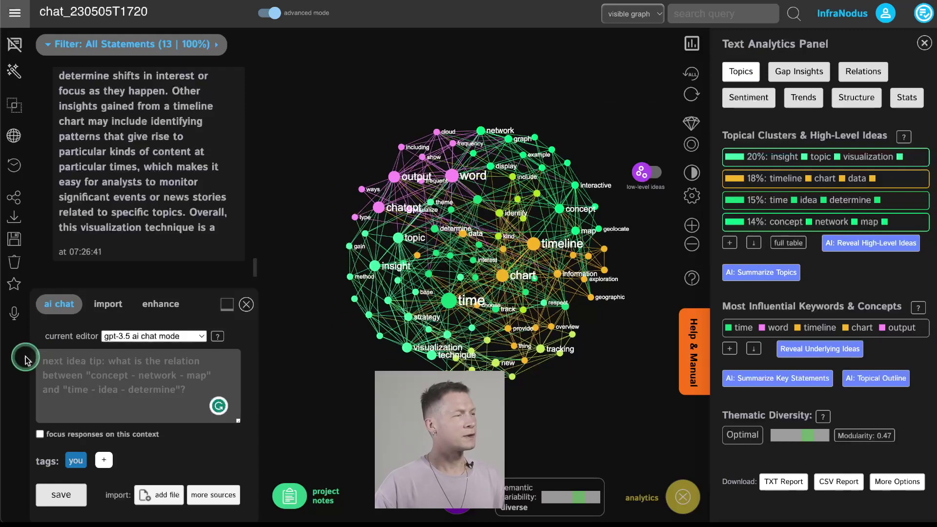
{"action": "left_click", "coordinate": [99, 354]}
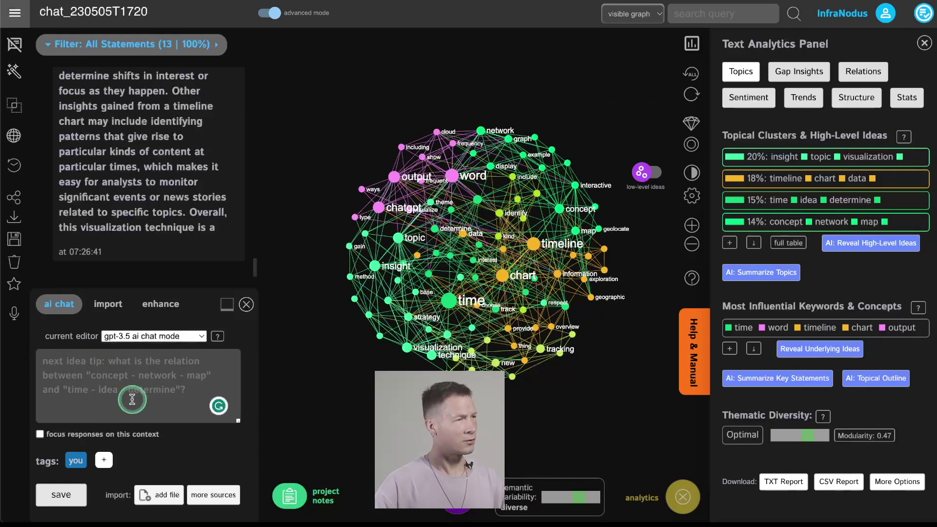
{"action": "left_click", "coordinate": [103, 399]}
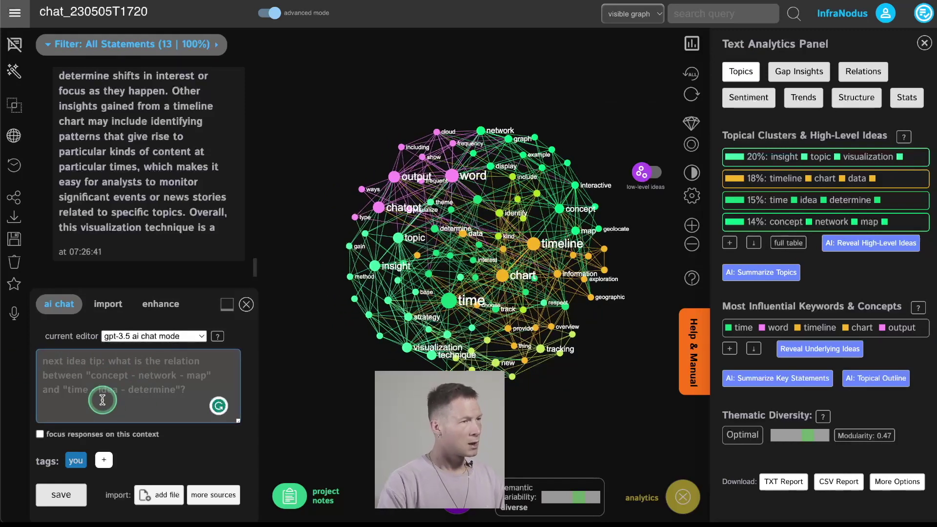
Step: Highlight the structural gap in the graph and switch to the one between word, output, chatgpt and tracking, new, easy
{"action": "left_click", "coordinate": [790, 74]}
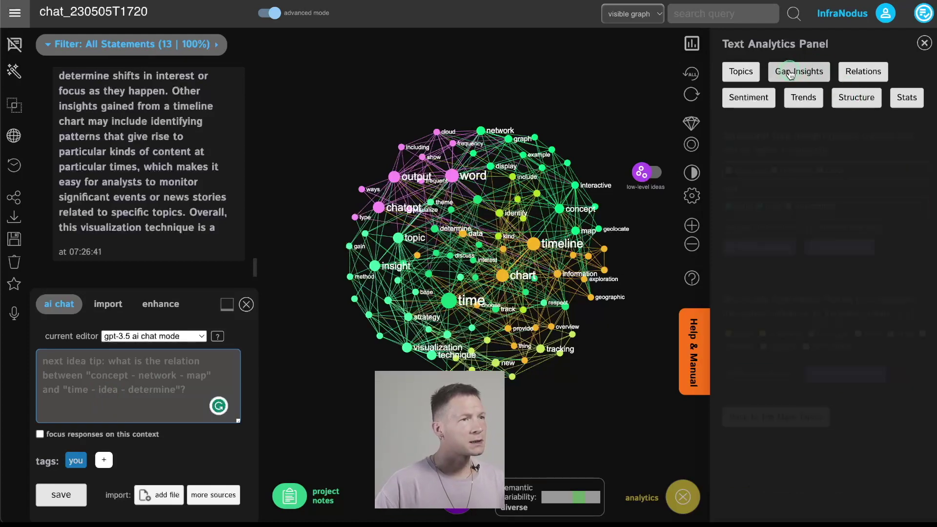
{"action": "left_click", "coordinate": [769, 228]}
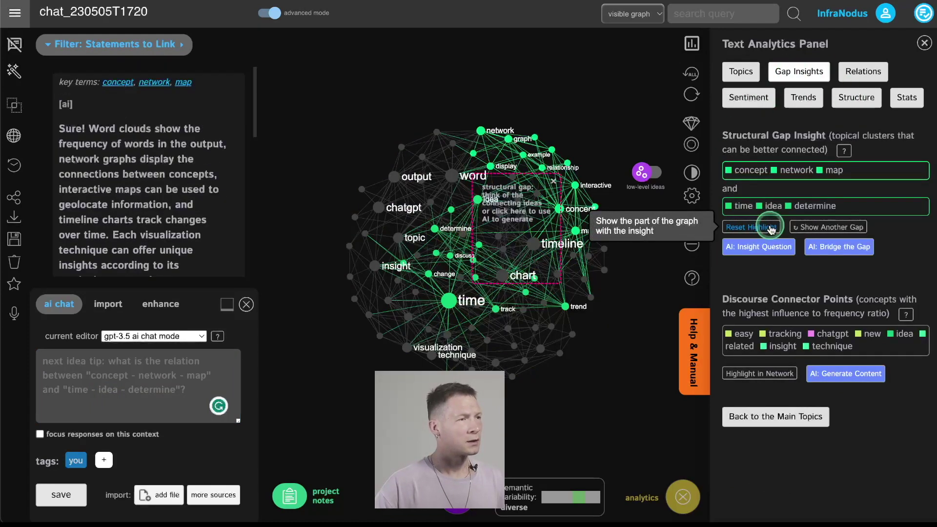
{"action": "left_click", "coordinate": [816, 228]}
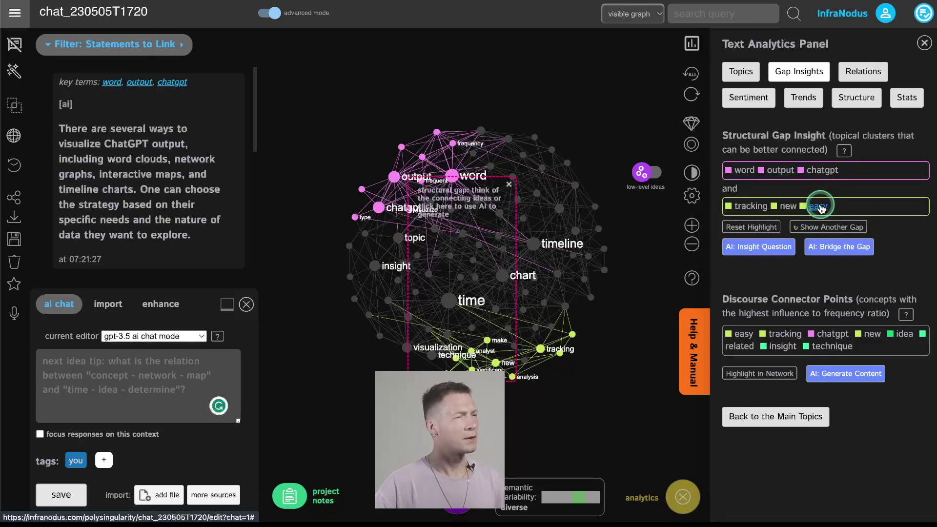
{"action": "left_click", "coordinate": [819, 207]}
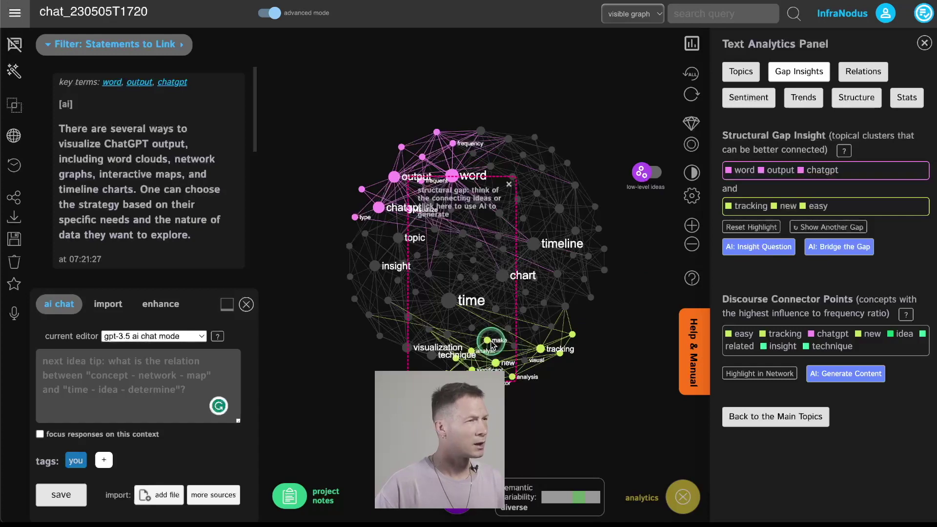
{"action": "scroll", "coordinate": [491, 345], "scroll_direction": "up", "scroll_amount": 3}
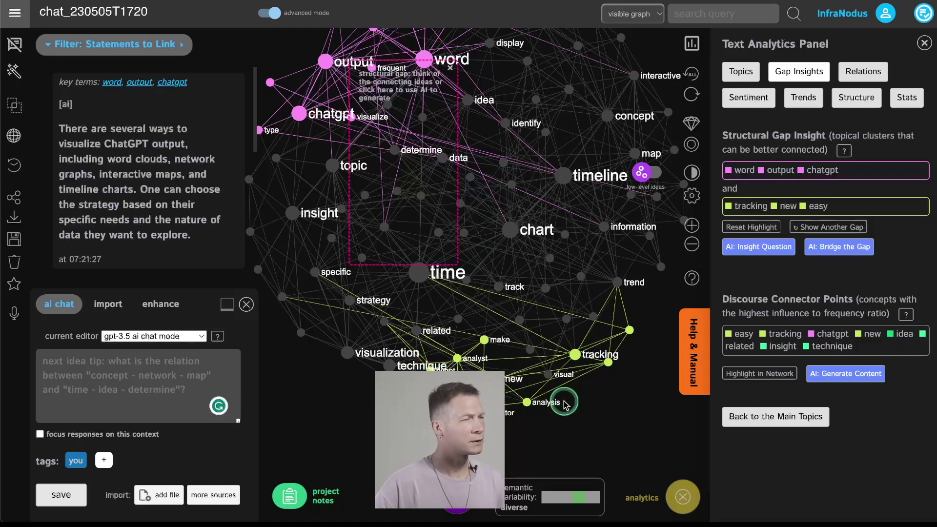
{"action": "left_click_drag", "start_coordinate": [471, 265], "coordinate": [485, 272]}
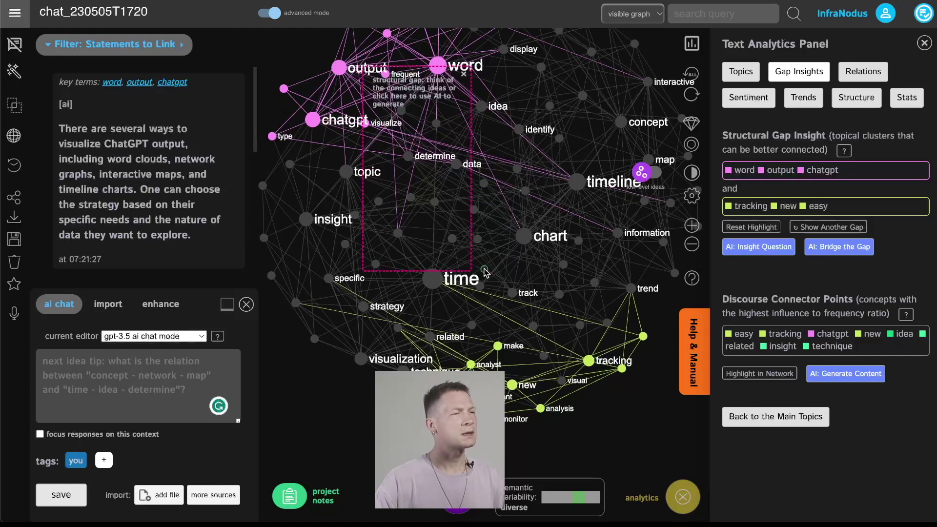
Step: Generate an AI insight question for the gap between word, output, chatgpt and tracking, new, easy, and save it to the graph
{"action": "left_click", "coordinate": [179, 369]}
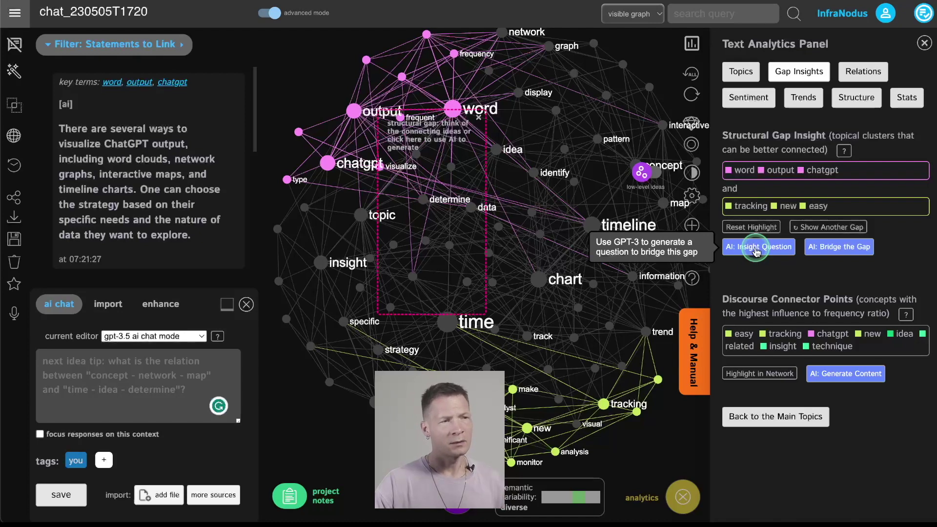
{"action": "left_click", "coordinate": [756, 249]}
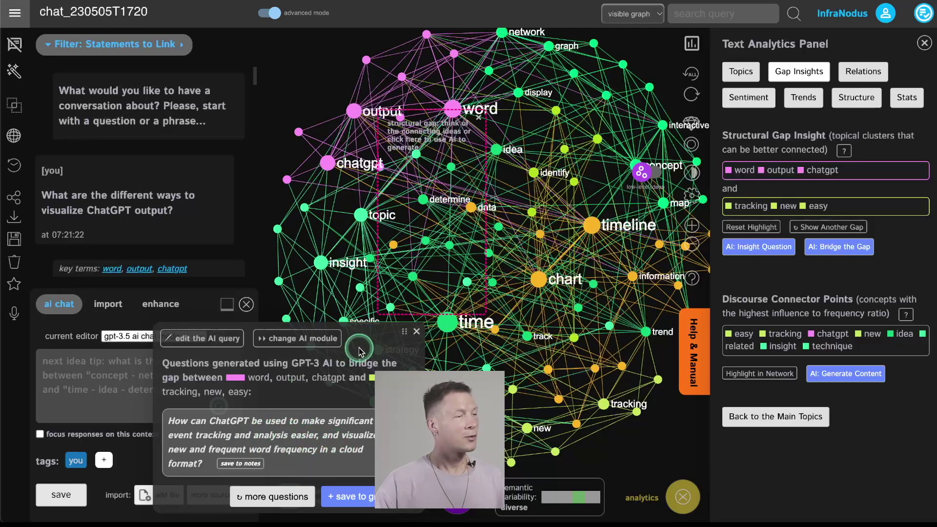
{"action": "left_click_drag", "start_coordinate": [407, 334], "coordinate": [513, 331]}
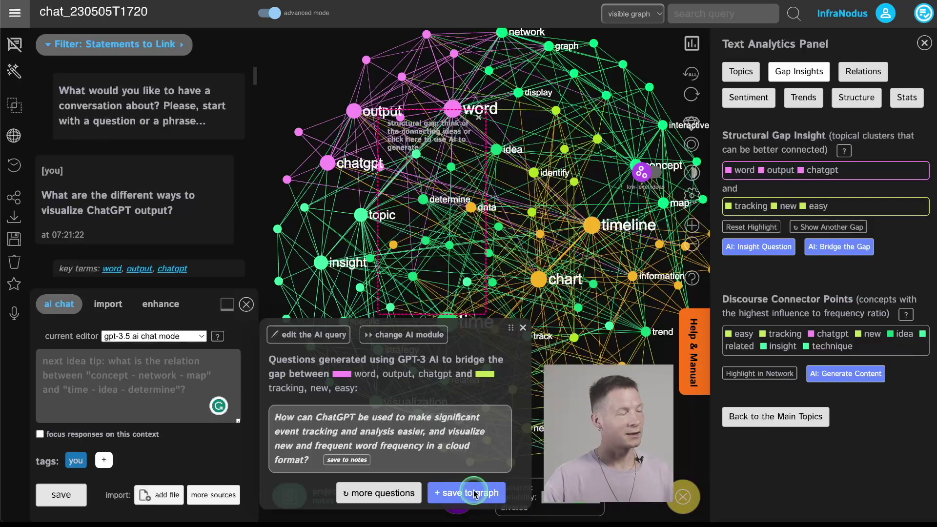
{"action": "left_click", "coordinate": [449, 493]}
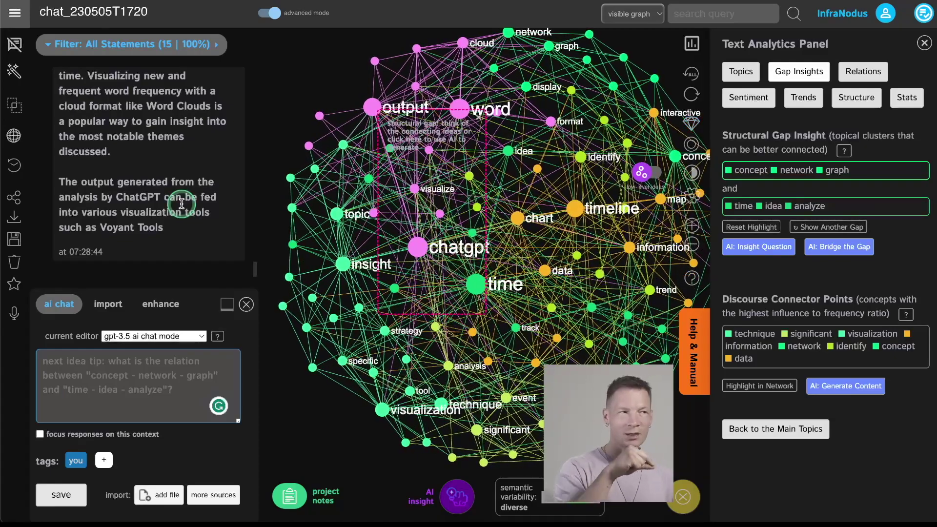
Step: Read through the AI's answer on using ChatGPT for event tracking and word cloud visualization
{"action": "scroll", "coordinate": [164, 162], "scroll_direction": "up", "scroll_amount": 4}
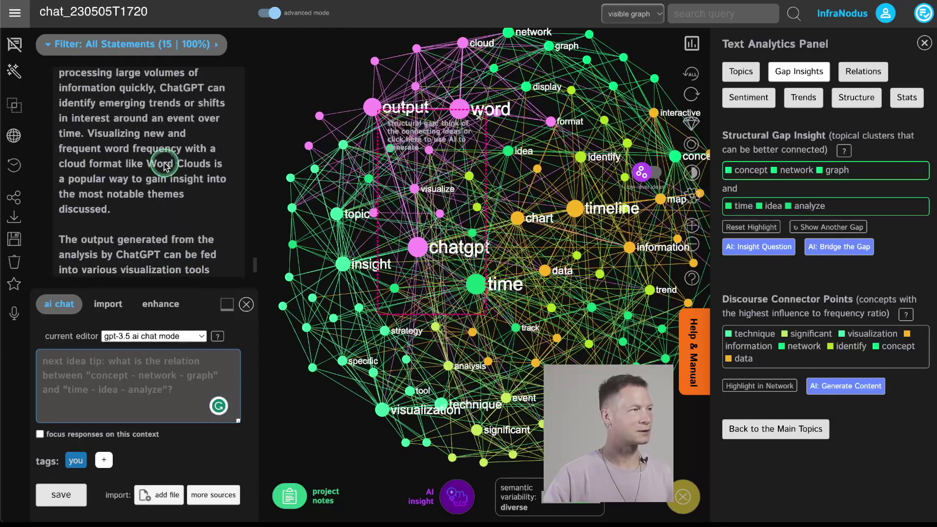
{"action": "scroll", "coordinate": [165, 163], "scroll_direction": "down", "scroll_amount": 2}
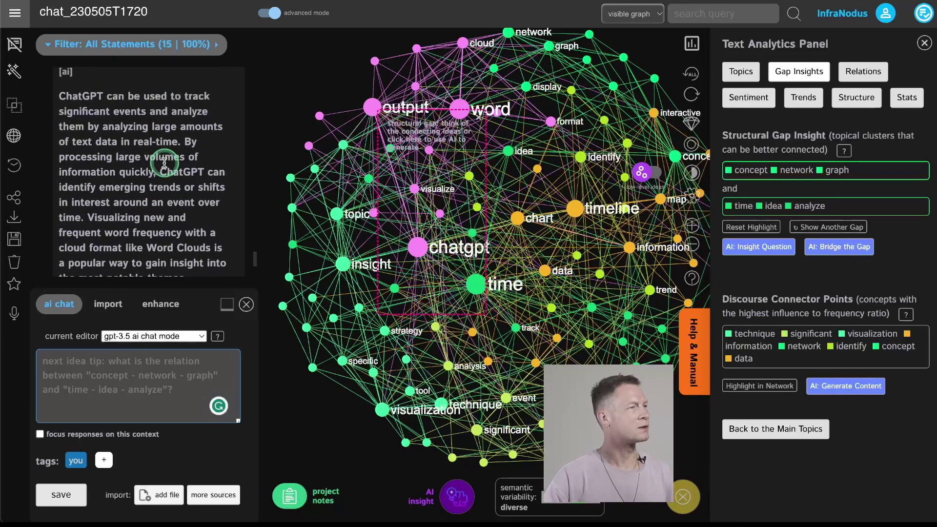
{"action": "scroll", "coordinate": [165, 163], "scroll_direction": "down", "scroll_amount": 1}
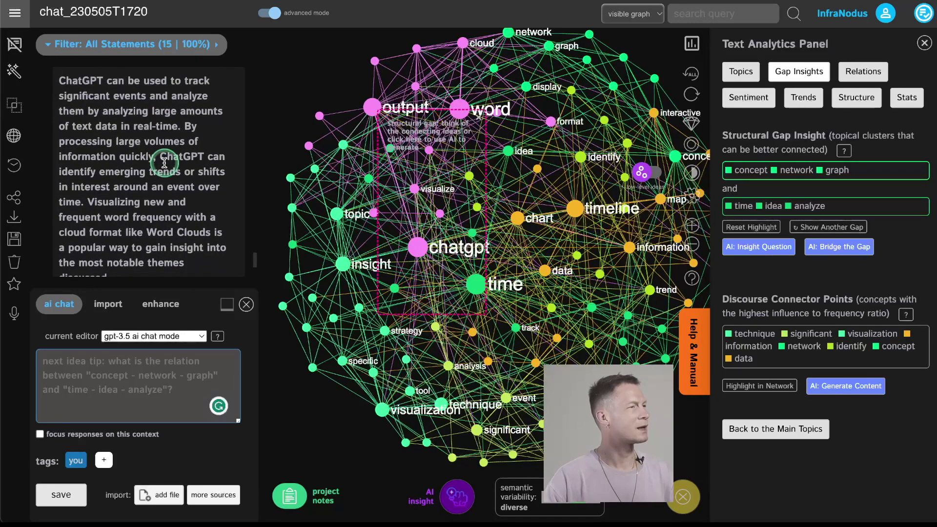
{"action": "scroll", "coordinate": [165, 162], "scroll_direction": "down", "scroll_amount": 1}
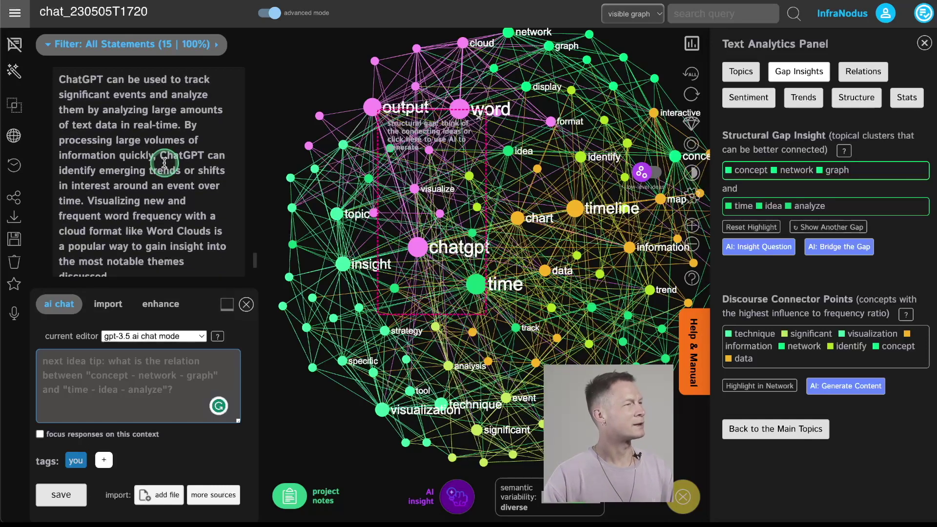
{"action": "scroll", "coordinate": [164, 162], "scroll_direction": "down", "scroll_amount": 5}
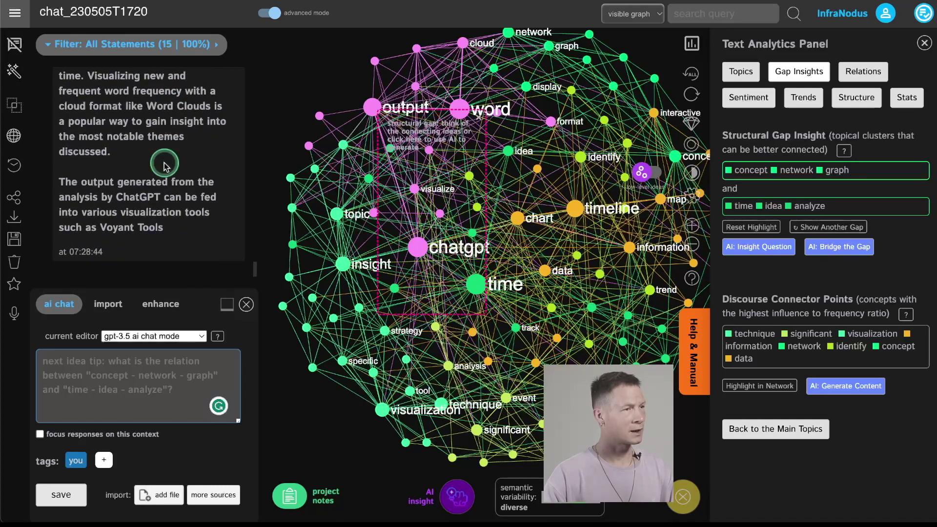
Step: Clear the gap highlight and examine the area around the network, graph, connection and concept nodes up close
{"action": "left_click", "coordinate": [754, 227]}
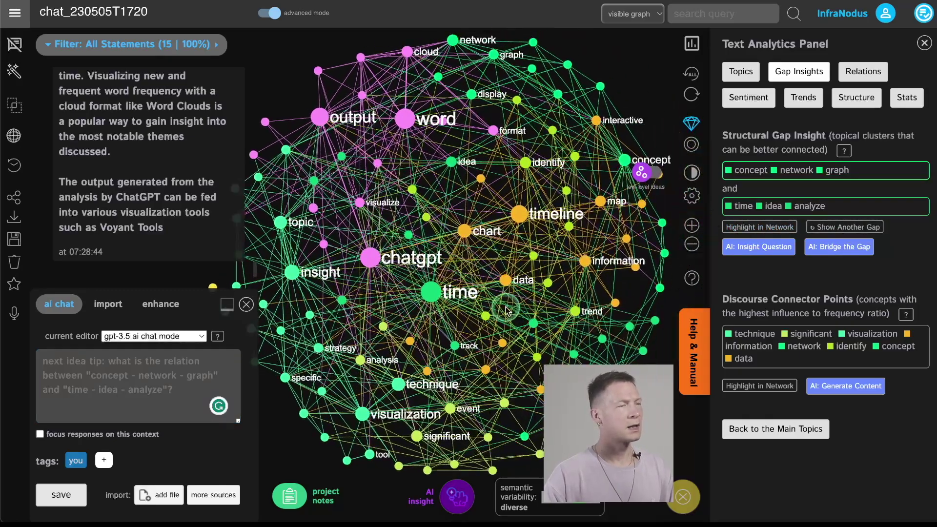
{"action": "left_click", "coordinate": [469, 265]}
{"action": "scroll", "coordinate": [470, 265], "scroll_direction": "down", "scroll_amount": 5}
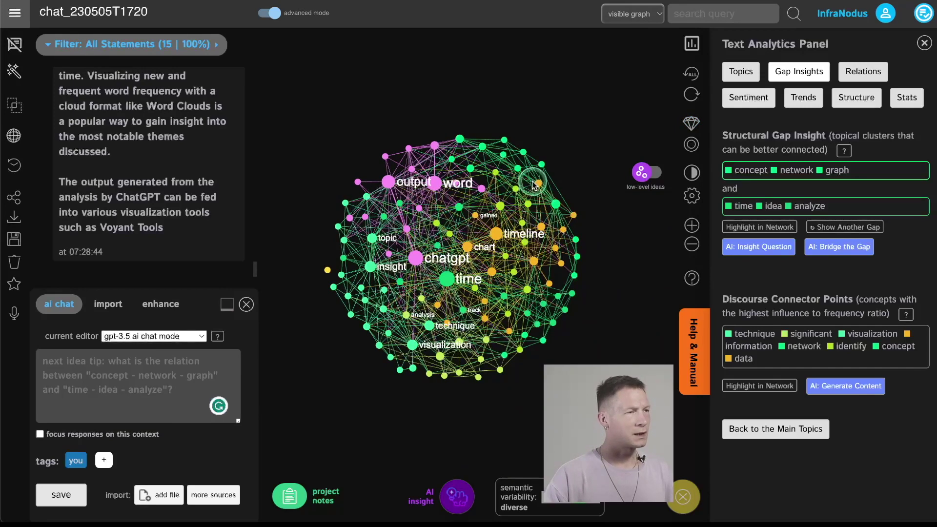
{"action": "left_click", "coordinate": [749, 262]}
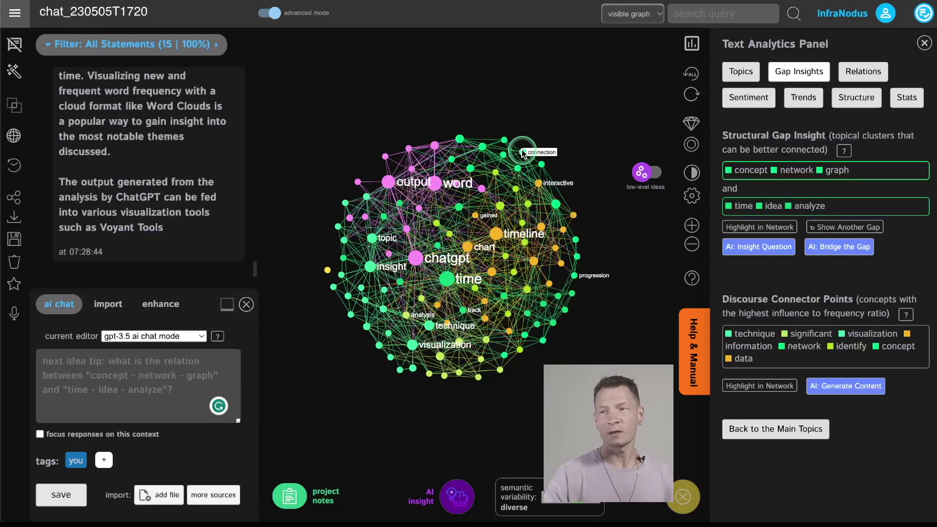
{"action": "scroll", "coordinate": [522, 154], "scroll_direction": "up", "scroll_amount": 5}
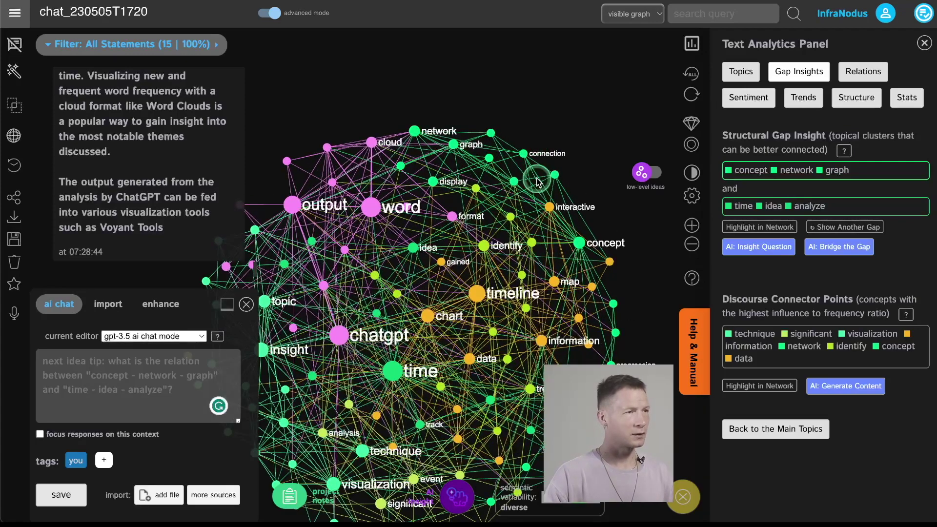
{"action": "scroll", "coordinate": [537, 180], "scroll_direction": "up", "scroll_amount": 3}
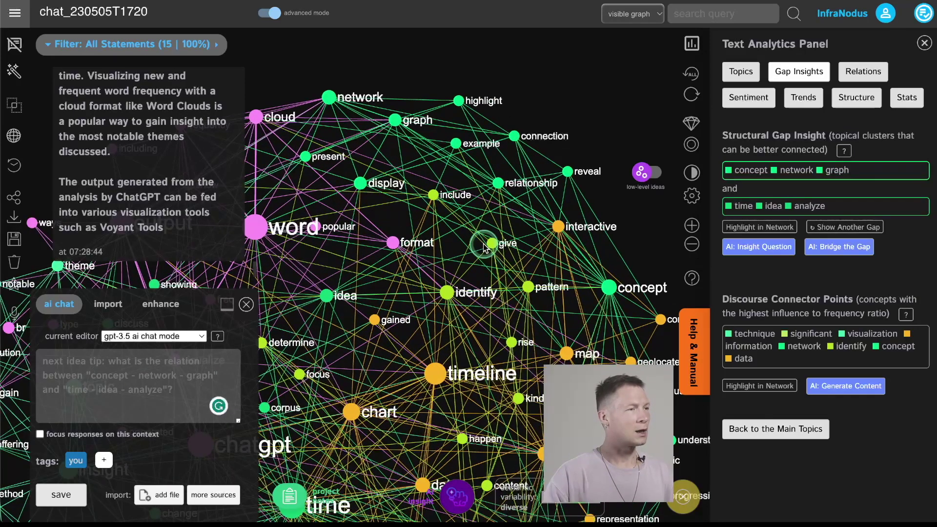
{"action": "left_click_drag", "start_coordinate": [516, 191], "coordinate": [491, 245]}
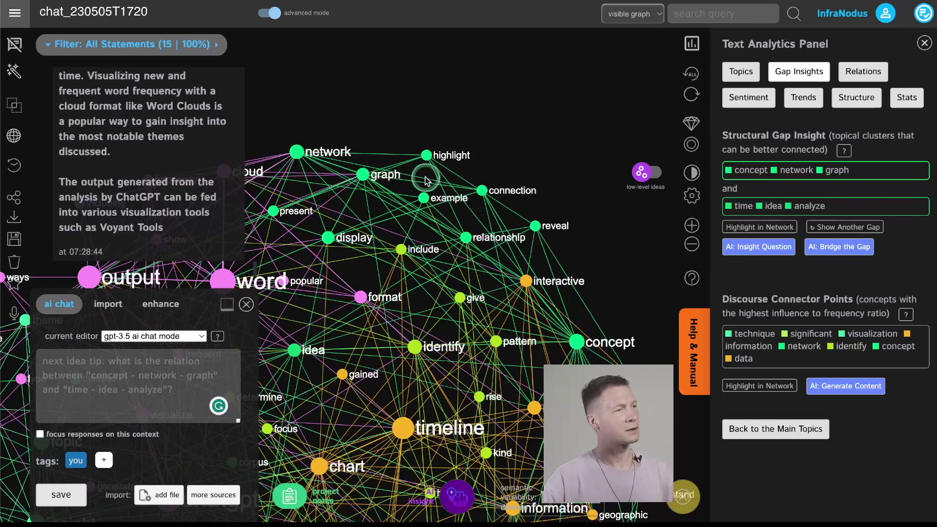
Step: Select the nodes relationship, reveal, concept, highlight and connection in the graph, send them to the AI as a prompt, and clear the selection
{"action": "left_click", "coordinate": [465, 238]}
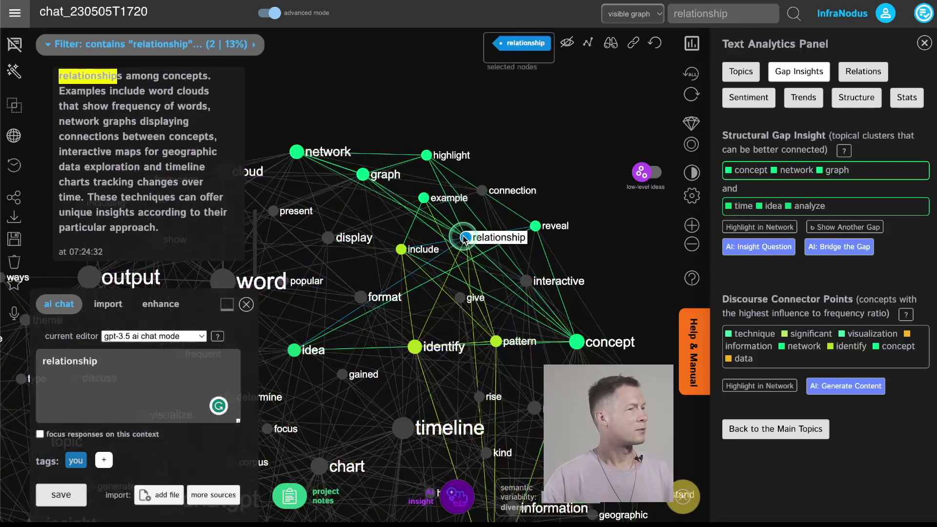
{"action": "left_click", "coordinate": [536, 225]}
{"action": "left_click", "coordinate": [576, 342]}
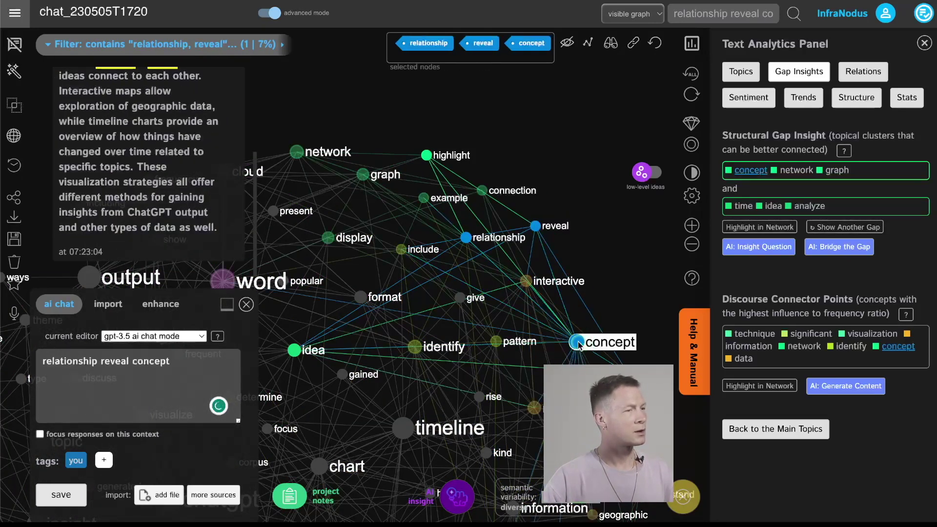
{"action": "left_click", "coordinate": [427, 154]}
{"action": "left_click", "coordinate": [484, 195]}
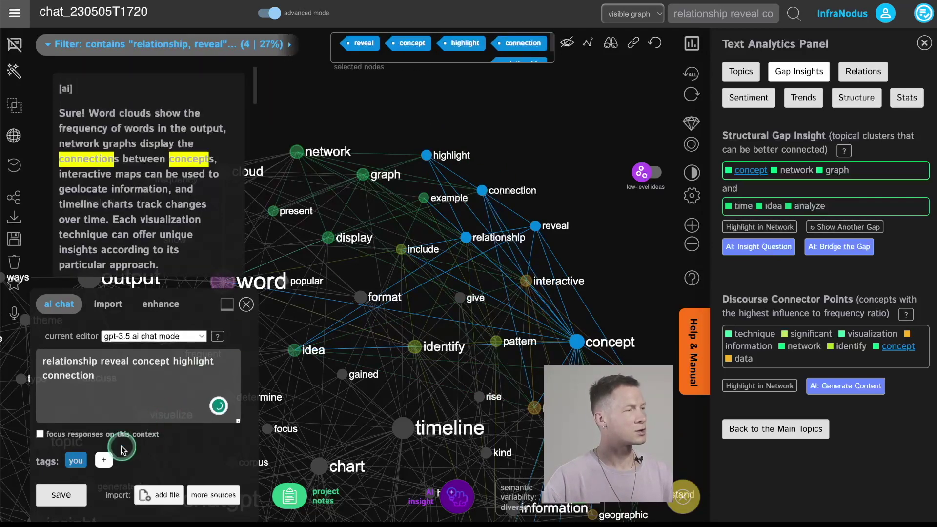
{"action": "left_click", "coordinate": [64, 496]}
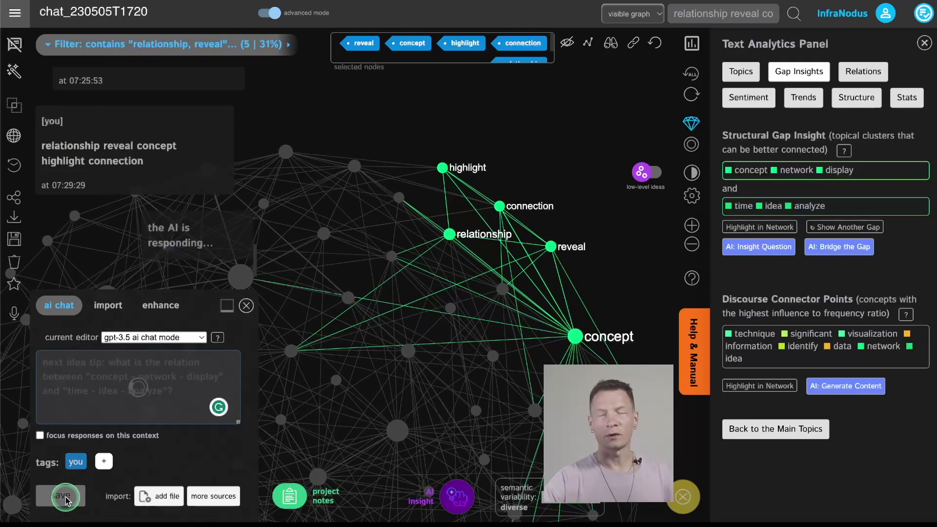
{"action": "left_click", "coordinate": [364, 445]}
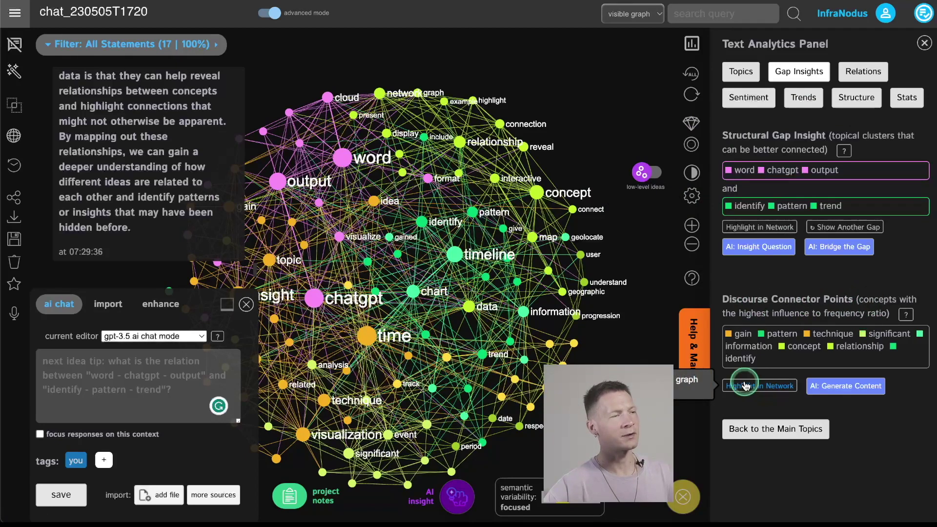
Step: Highlight the discourse connector points in the graph, generate an AI question from them, and request an alternative question
{"action": "left_click", "coordinate": [760, 385]}
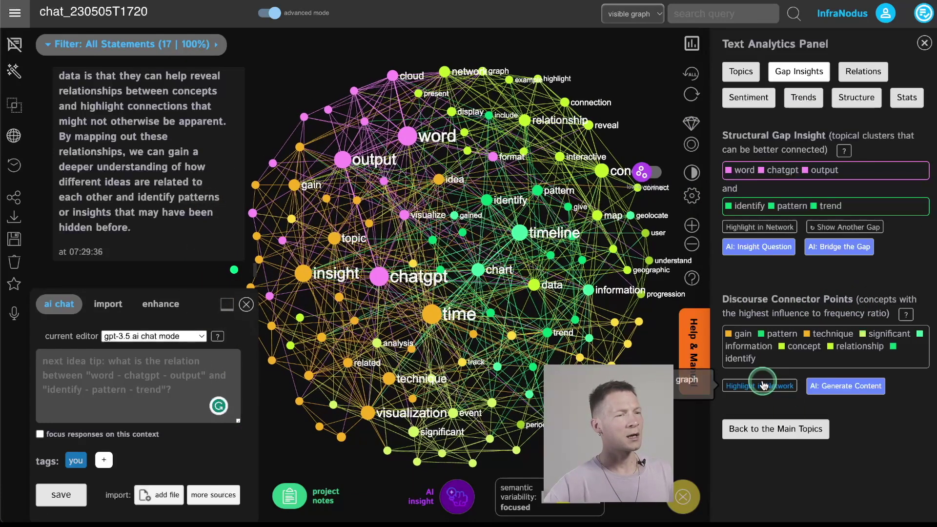
{"action": "left_click", "coordinate": [760, 388]}
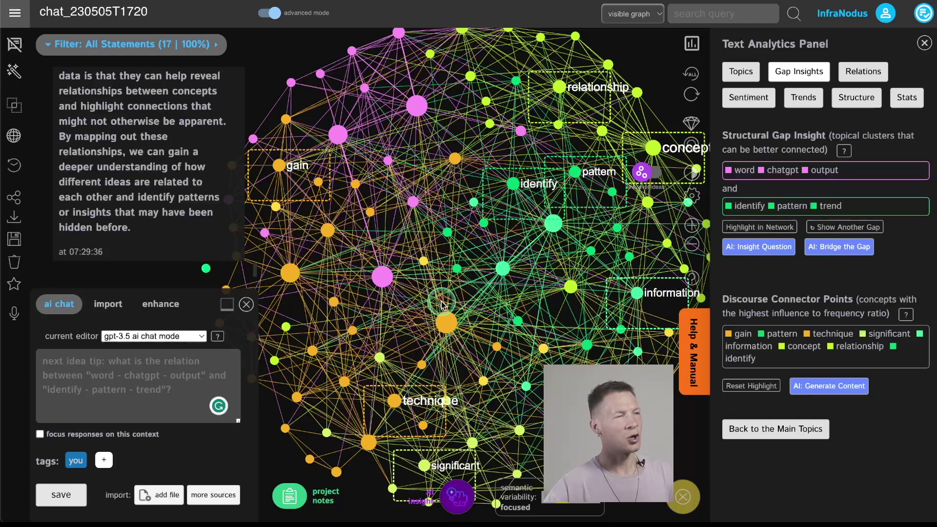
{"action": "scroll", "coordinate": [441, 303], "scroll_direction": "down", "scroll_amount": 3}
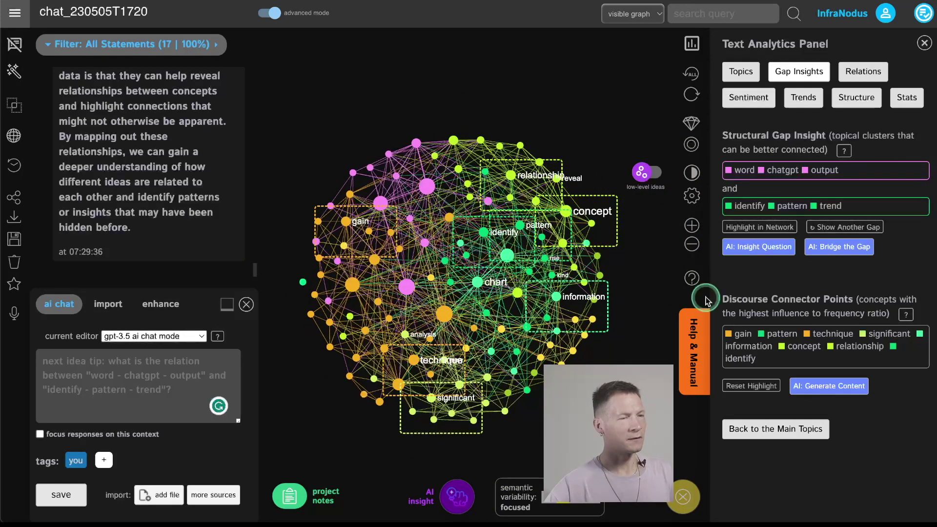
{"action": "left_click", "coordinate": [850, 391]}
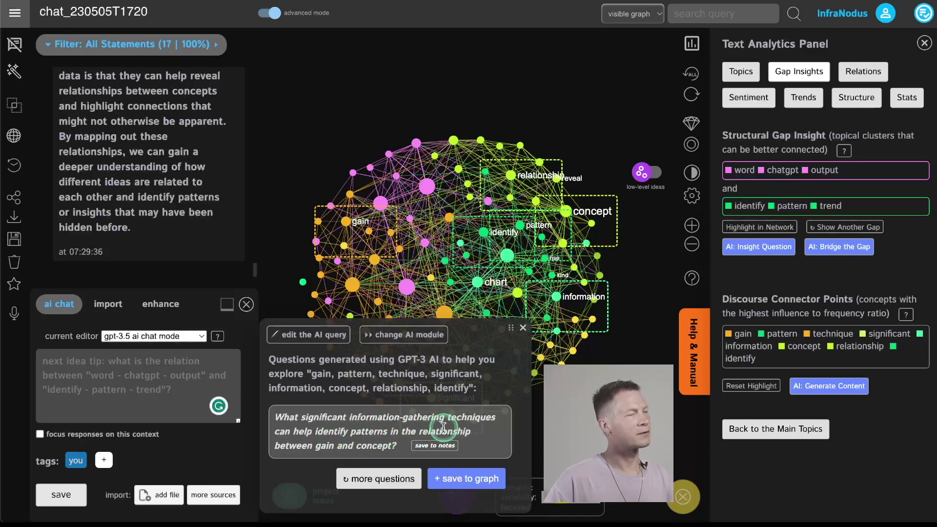
{"action": "left_click", "coordinate": [379, 479]}
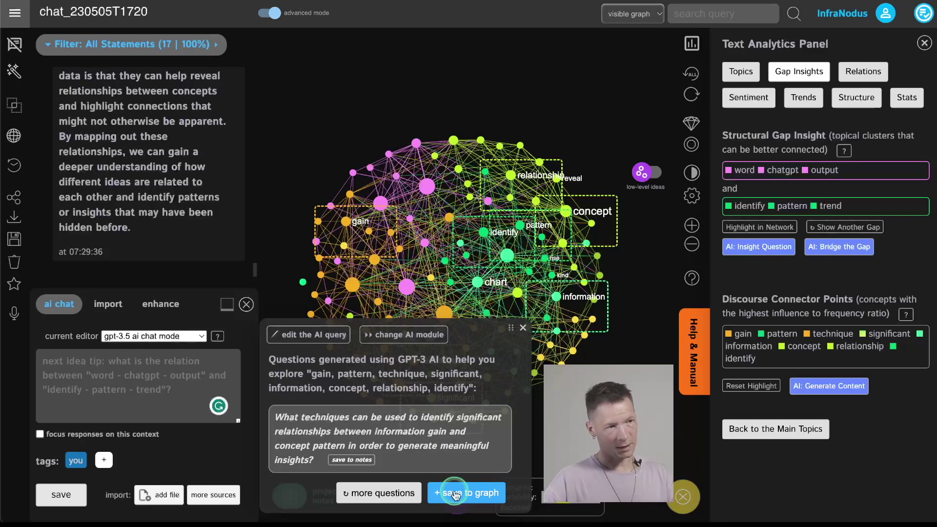
Step: Edit the generated question to read "between information and concept patterns", save it to the graph, and close the AI suggestions
{"action": "triple_click", "coordinate": [360, 435]}
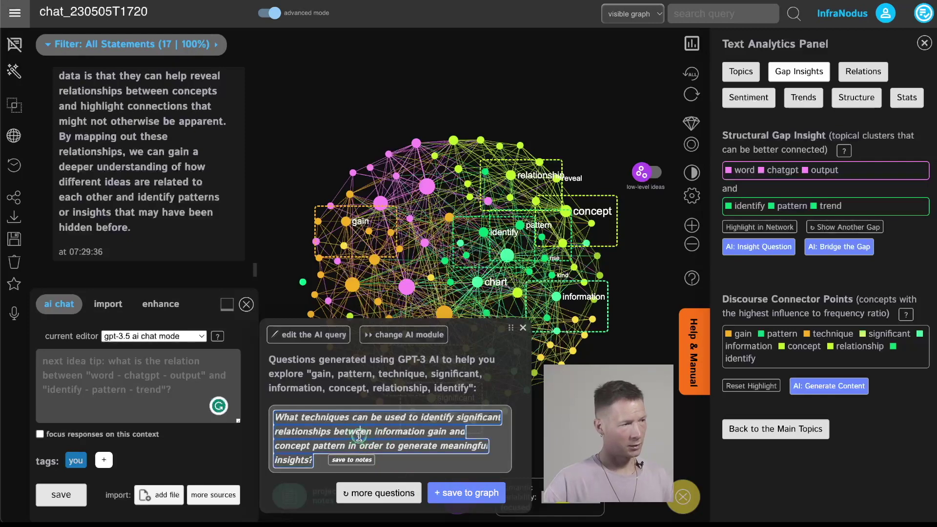
{"action": "double_click", "coordinate": [436, 432]}
{"action": "key", "text": "BackSpace"}
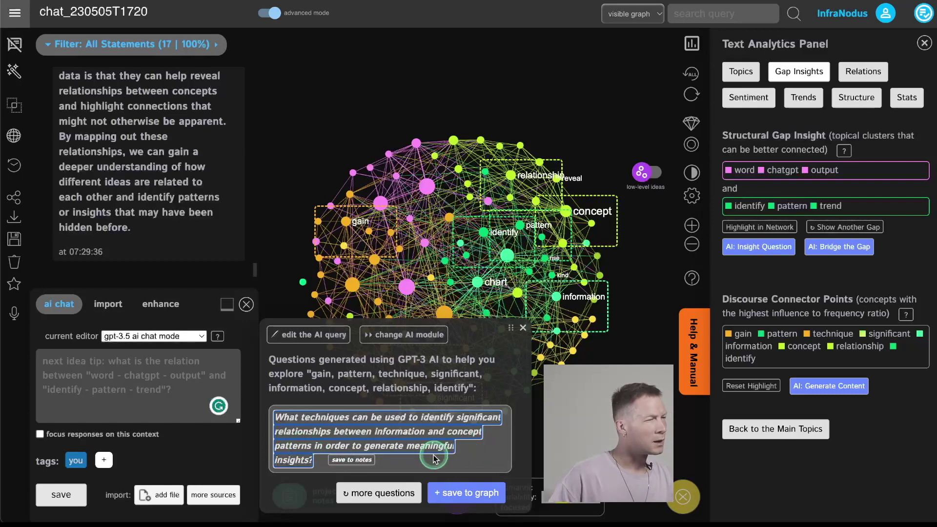
{"action": "left_click", "coordinate": [472, 464]}
{"action": "left_click", "coordinate": [467, 502]}
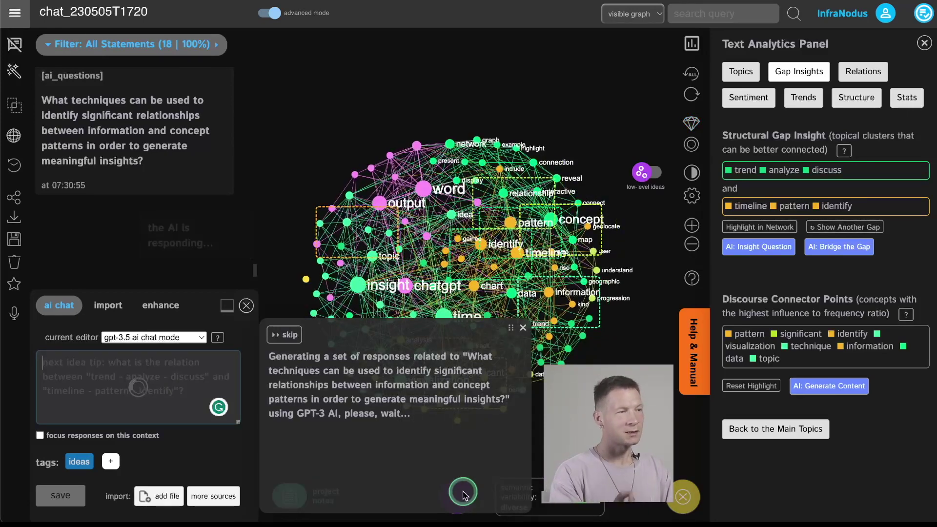
{"action": "left_click", "coordinate": [523, 328]}
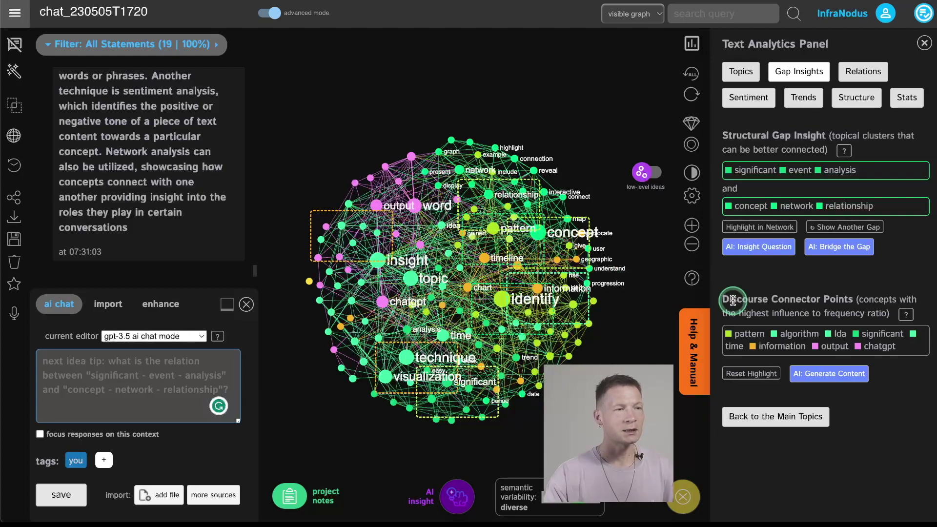
Step: Show the updated discourse connector points in the graph, and reset both the highlight and the graph selections
{"action": "left_click", "coordinate": [748, 374]}
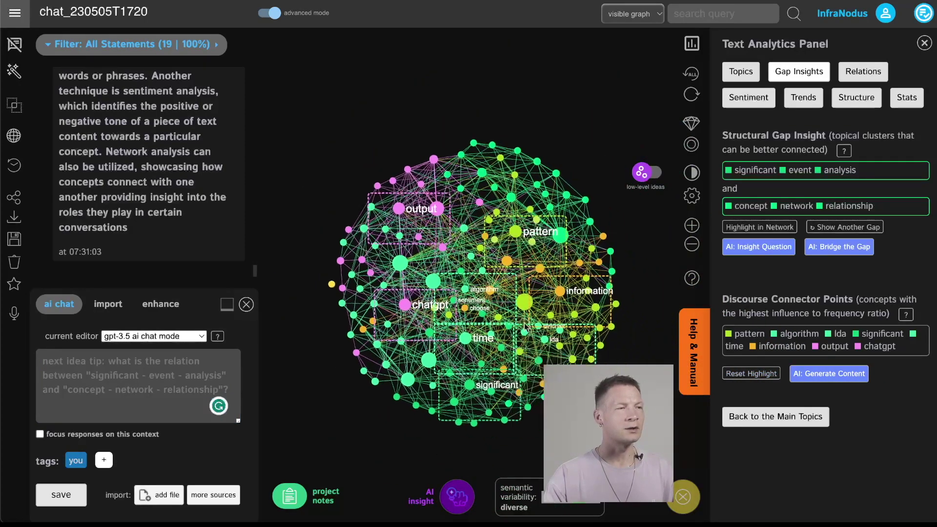
{"action": "left_click", "coordinate": [691, 73]}
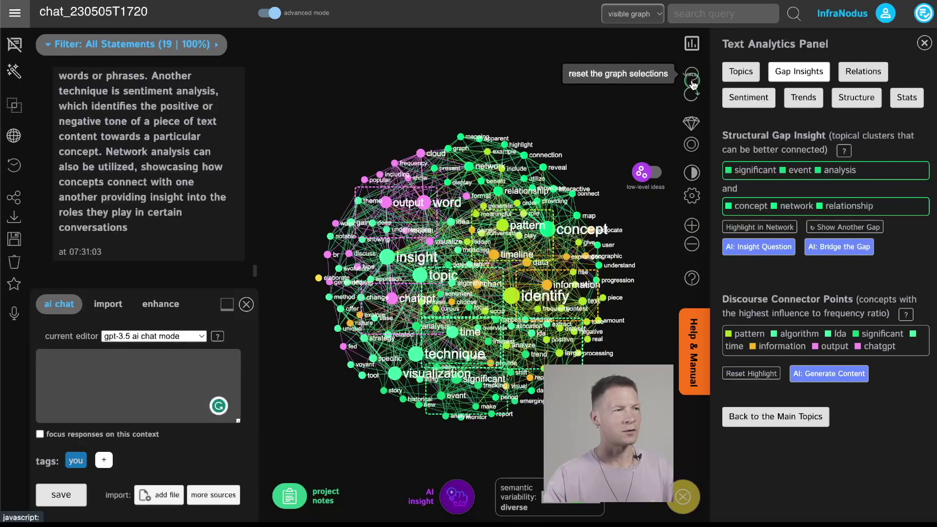
{"action": "left_click", "coordinate": [748, 375]}
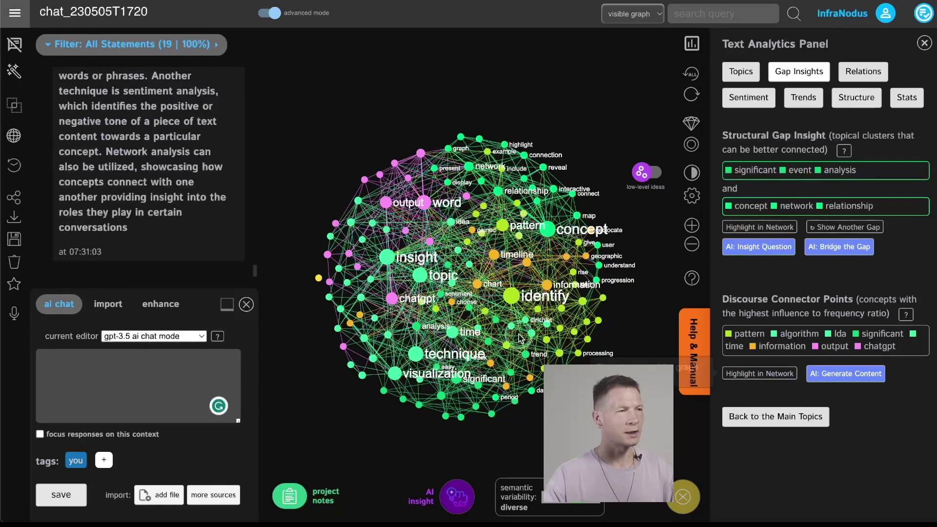
{"action": "left_click_drag", "start_coordinate": [520, 438], "coordinate": [491, 423]}
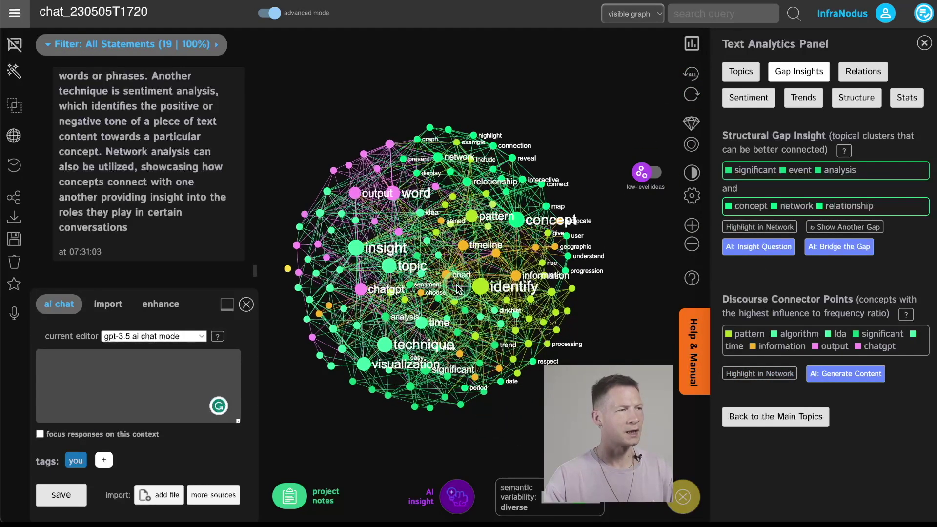
{"action": "scroll", "coordinate": [458, 288], "scroll_direction": "up", "scroll_amount": 4}
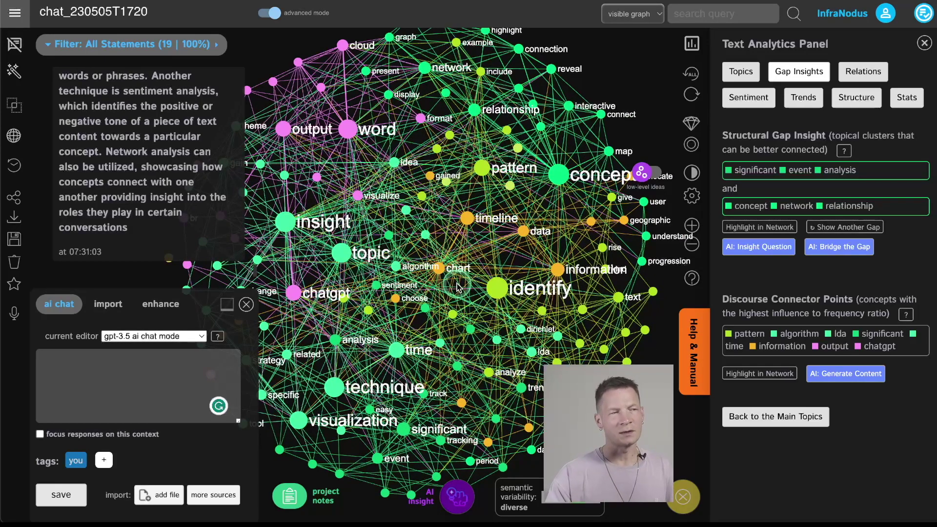
Step: Turn on the AI-generated high-level ideas for the graph's clusters and expand the topical clusters to the full list
{"action": "left_click", "coordinate": [691, 47]}
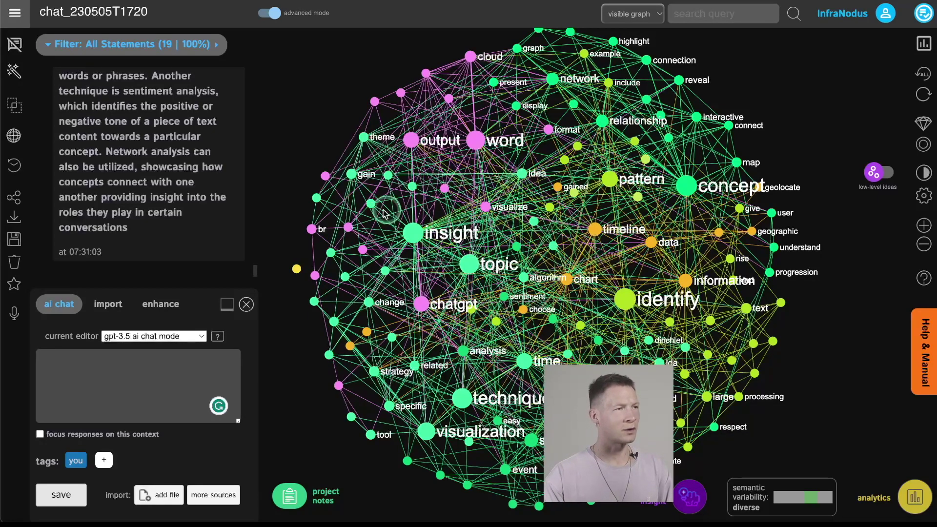
{"action": "scroll", "coordinate": [531, 270], "scroll_direction": "down", "scroll_amount": 5}
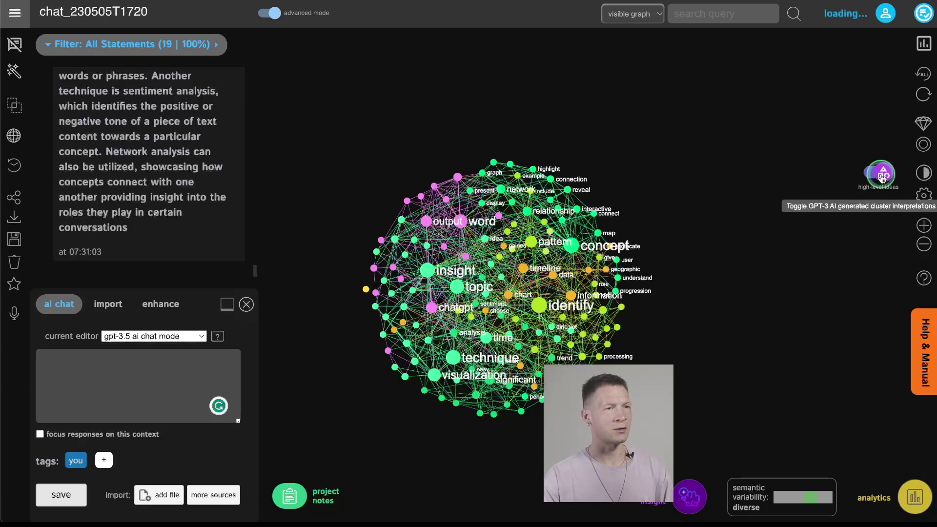
{"action": "left_click", "coordinate": [914, 497]}
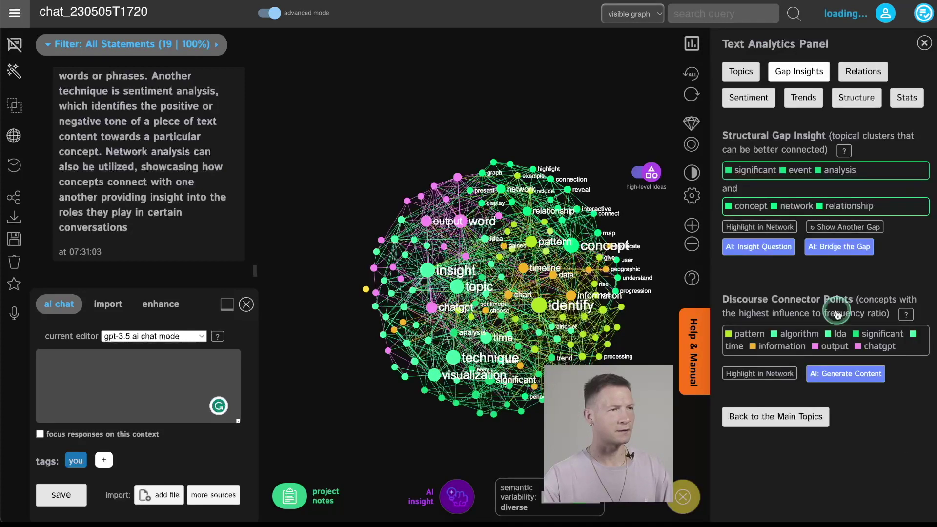
{"action": "left_click", "coordinate": [741, 74]}
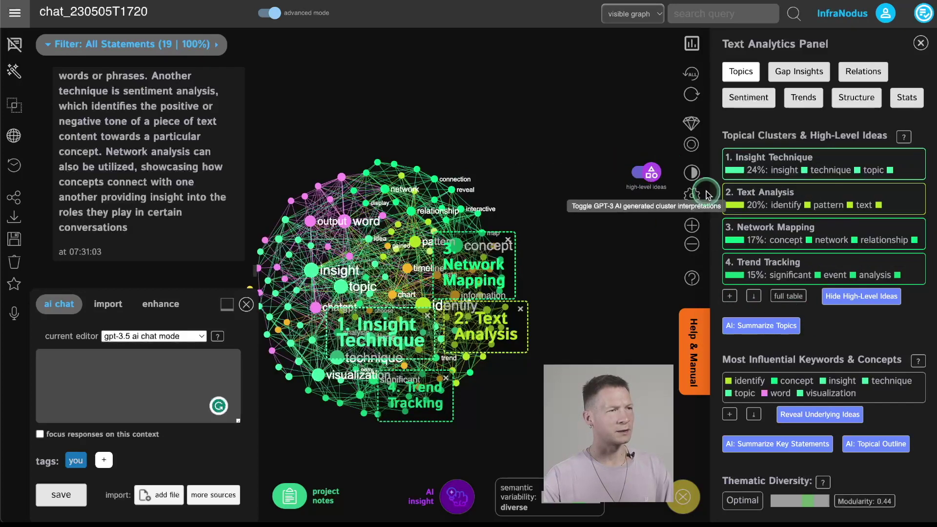
{"action": "left_click_drag", "start_coordinate": [396, 257], "coordinate": [470, 221]}
{"action": "left_click", "coordinate": [729, 296]}
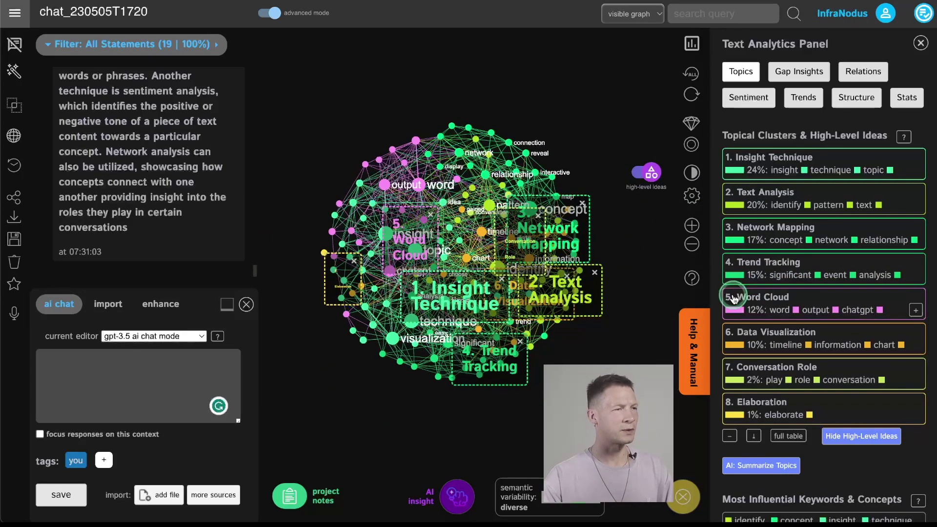
Step: Improve the graph's force layout, and compare the shortened set of topic labels with the full one
{"action": "left_click", "coordinate": [689, 126]}
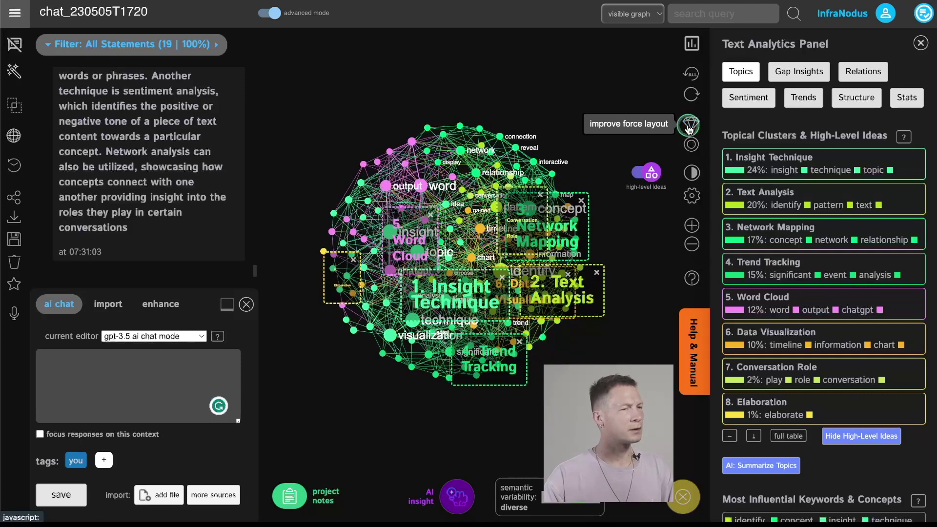
{"action": "left_click", "coordinate": [730, 433]}
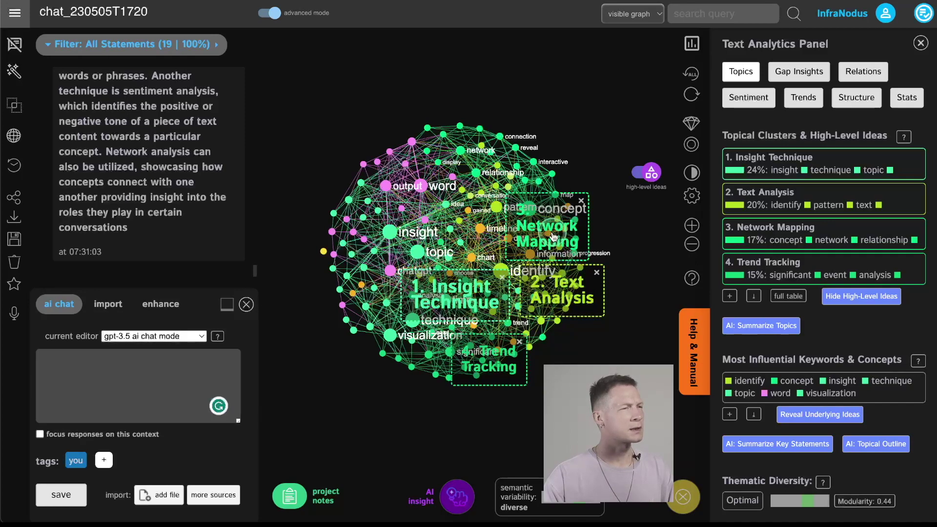
{"action": "left_click", "coordinate": [730, 295]}
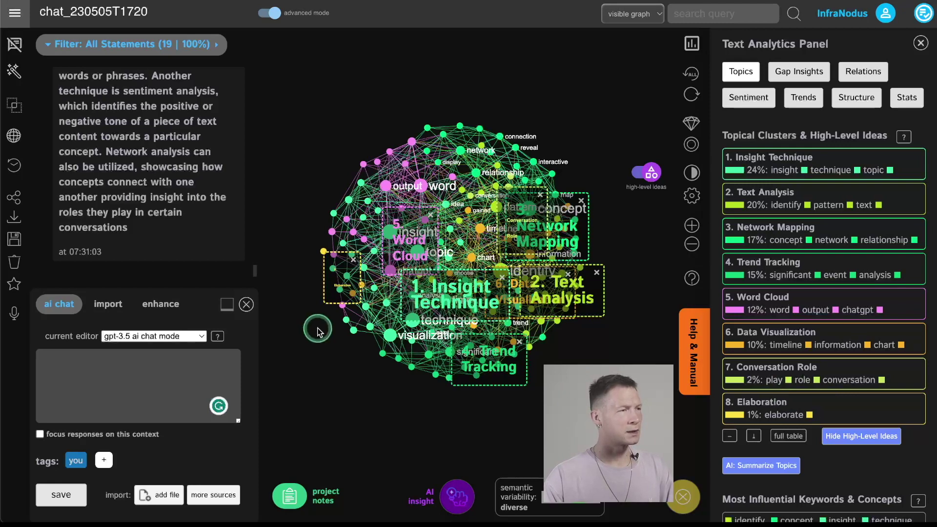
Step: Filter the graph by the Conversation Role topic and inspect its role, play and conversation nodes up close
{"action": "left_click", "coordinate": [890, 370]}
{"action": "left_click", "coordinate": [890, 370]}
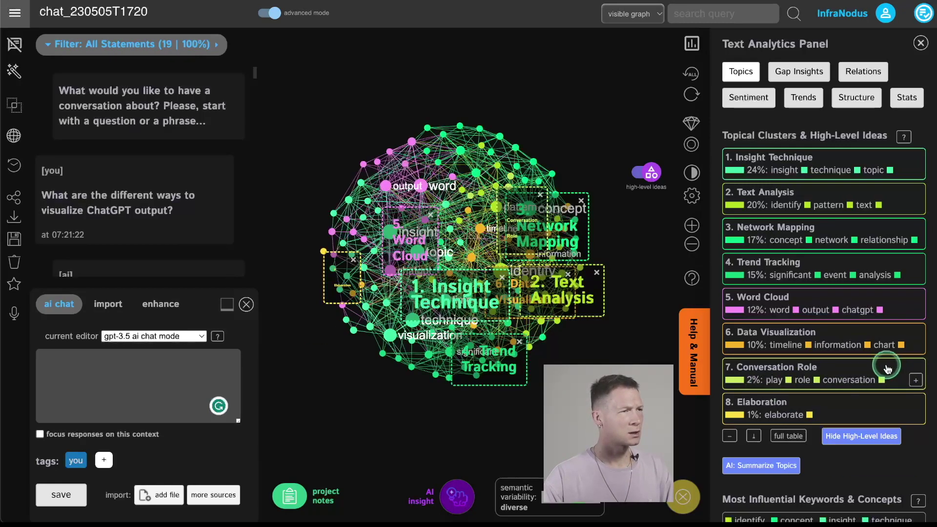
{"action": "left_click", "coordinate": [854, 368]}
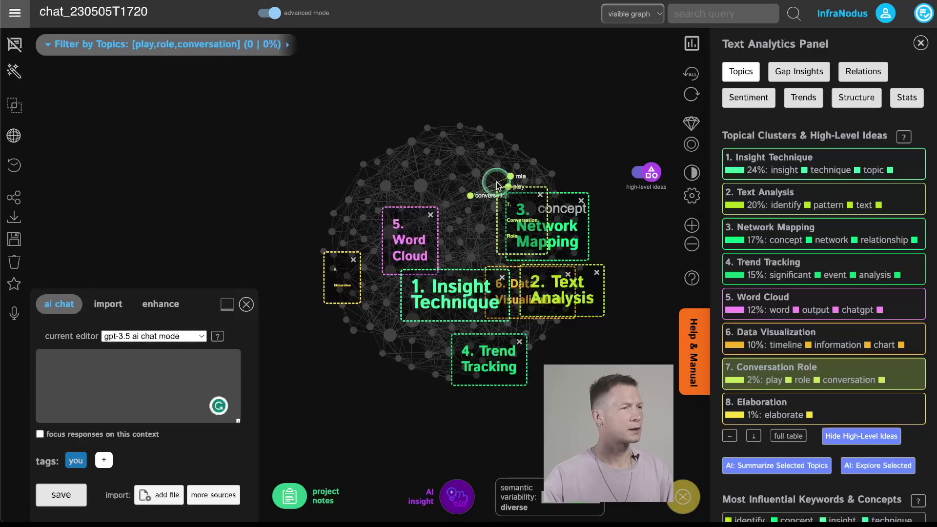
{"action": "scroll", "coordinate": [513, 198], "scroll_direction": "up", "scroll_amount": 5}
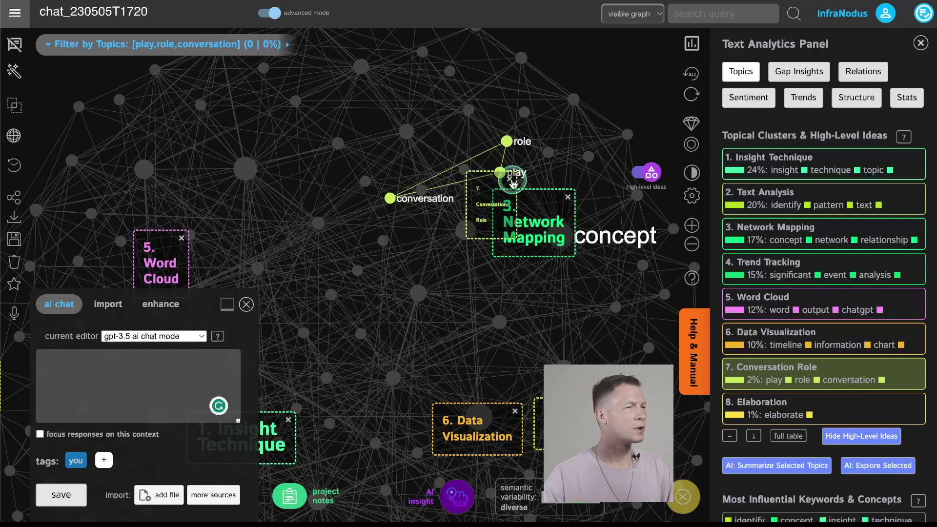
Step: Select the nodes conversation, role, play and insight, and send them to the AI as a new prompt
{"action": "left_click", "coordinate": [405, 200]}
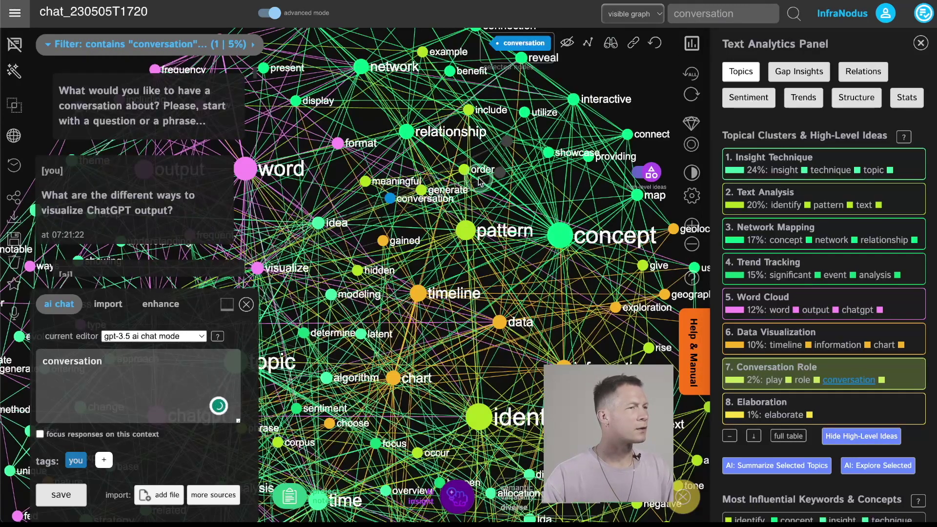
{"action": "left_click", "coordinate": [789, 383]}
{"action": "left_click", "coordinate": [774, 380]}
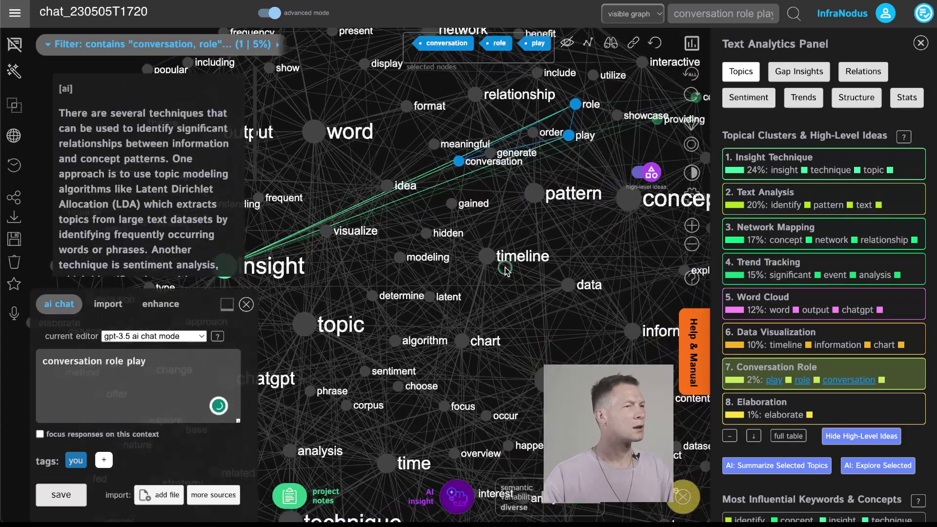
{"action": "left_click", "coordinate": [319, 252]}
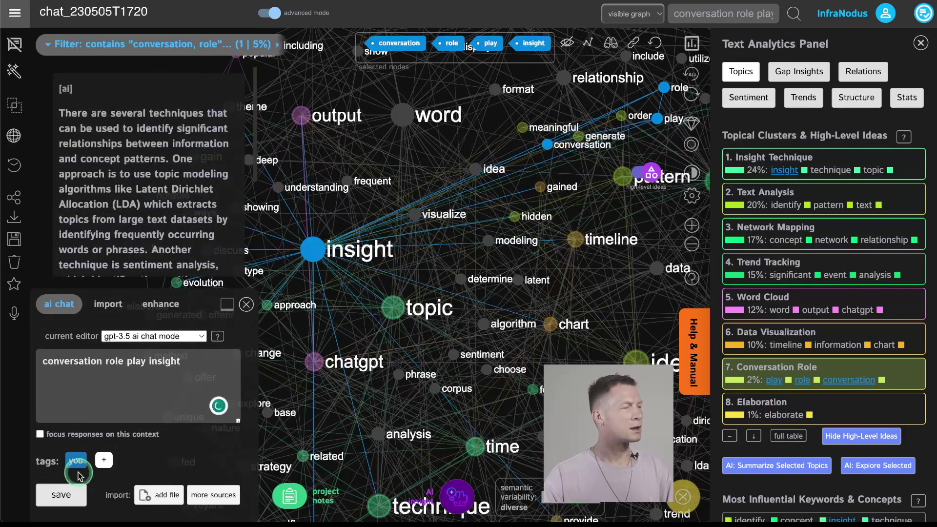
{"action": "left_click", "coordinate": [61, 496]}
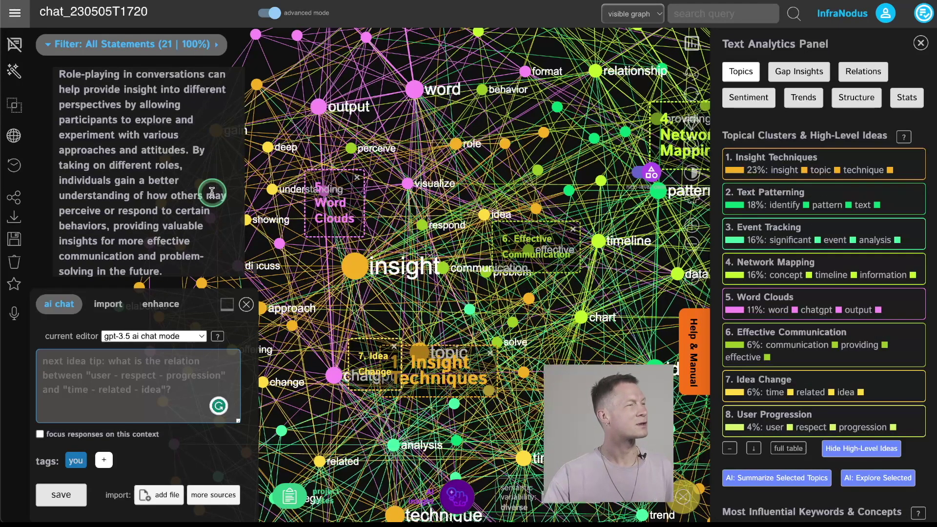
{"action": "right_click", "coordinate": [212, 192]}
{"action": "key", "text": "Escape"}
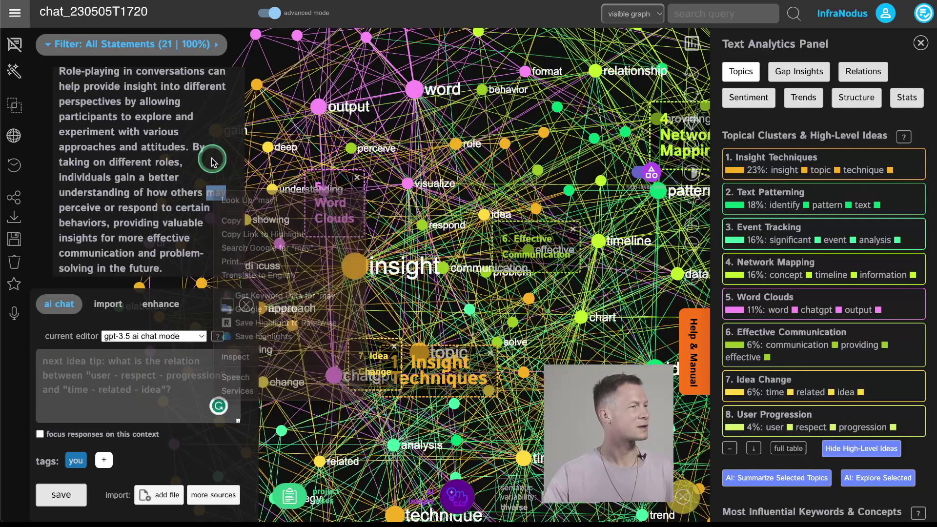
Step: Read the AI's role-playing answer to its end, bring the whole graph into view and shorten the topical clusters list to four
{"action": "scroll", "coordinate": [190, 178], "scroll_direction": "down", "scroll_amount": 2}
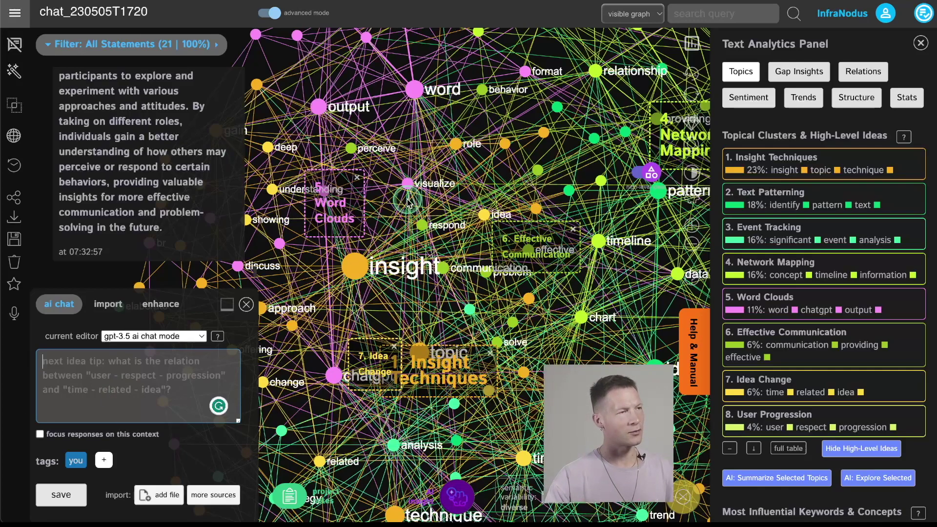
{"action": "scroll", "coordinate": [408, 200], "scroll_direction": "down", "scroll_amount": 5}
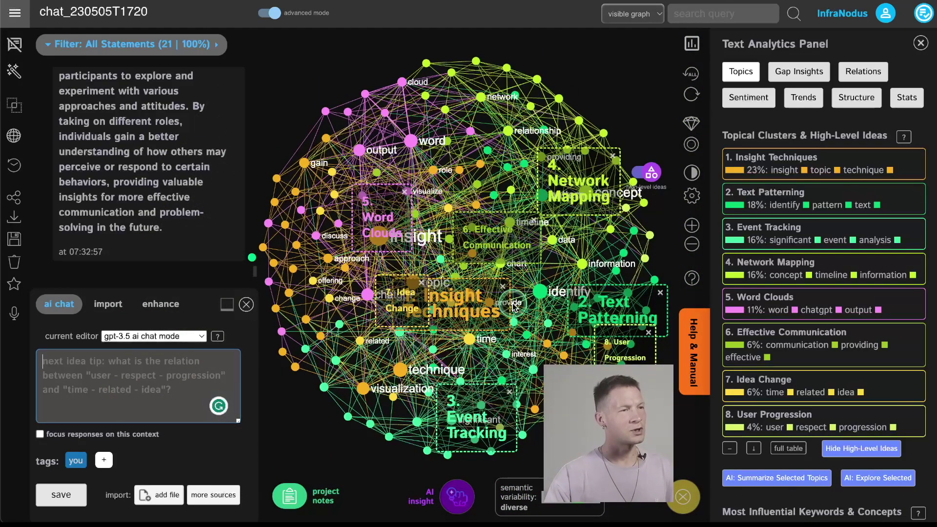
{"action": "left_click", "coordinate": [729, 448]}
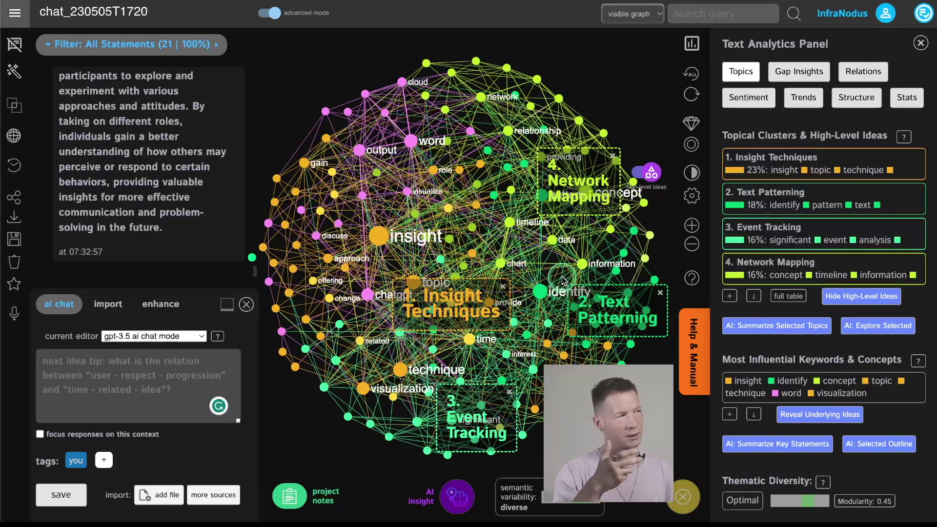
Step: Save the text of the AI's role-playing answer in the project notes, close the notes and deselect that statement
{"action": "scroll", "coordinate": [204, 187], "scroll_direction": "up", "scroll_amount": 1}
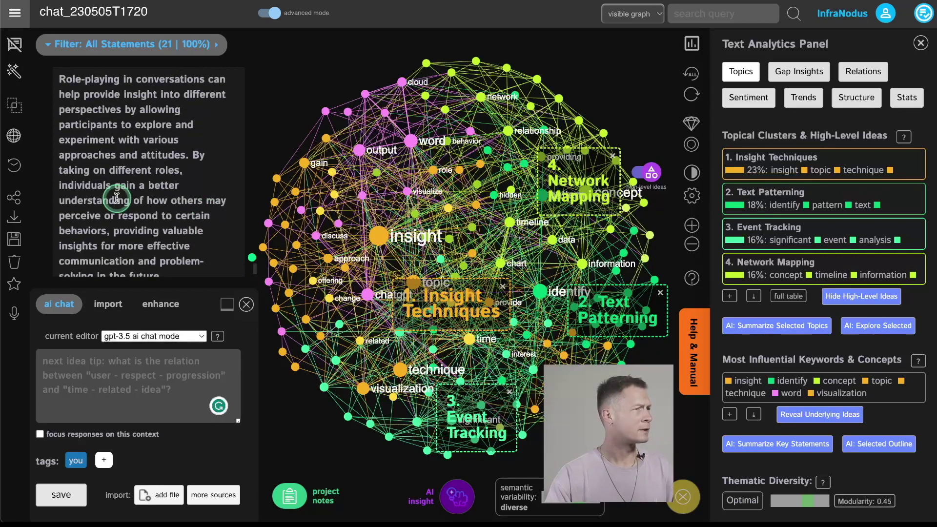
{"action": "scroll", "coordinate": [124, 159], "scroll_direction": "down", "scroll_amount": 1}
{"action": "left_click_drag", "start_coordinate": [188, 262], "coordinate": [56, 158]}
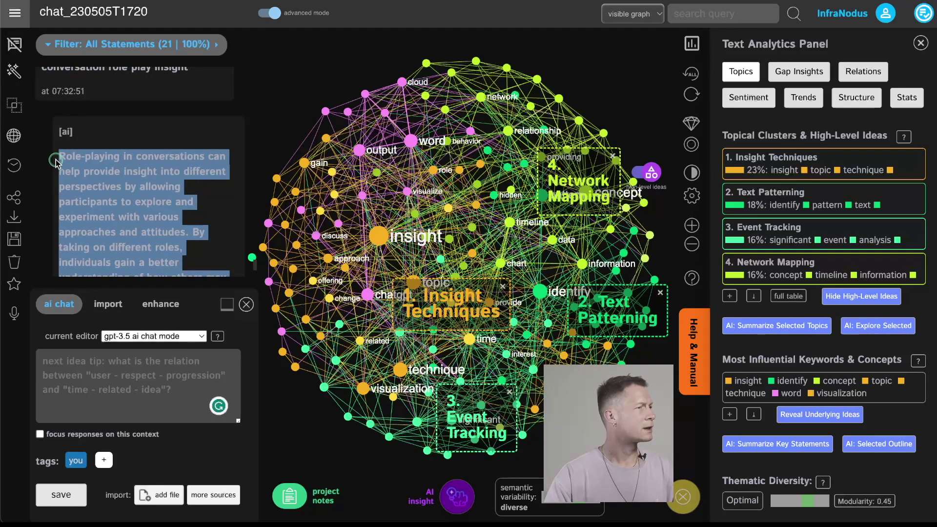
{"action": "left_click", "coordinate": [289, 497]}
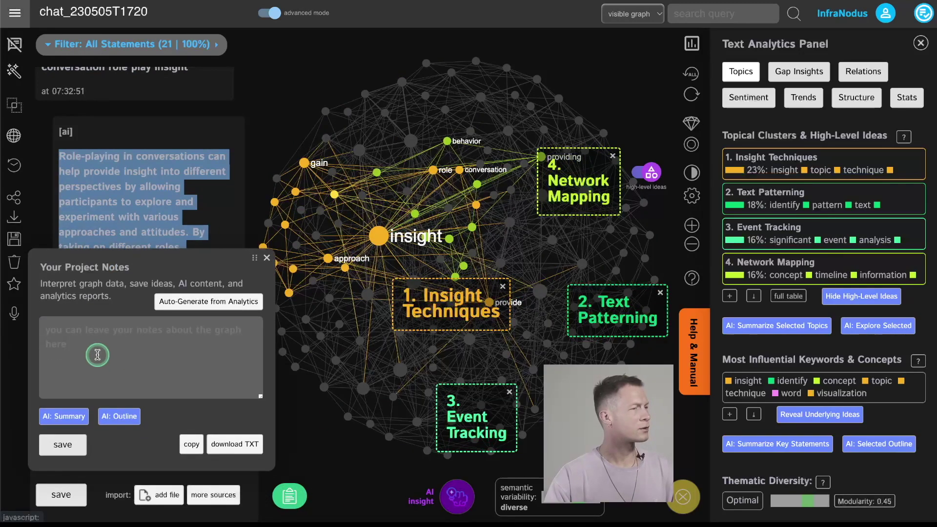
{"action": "left_click", "coordinate": [68, 447]}
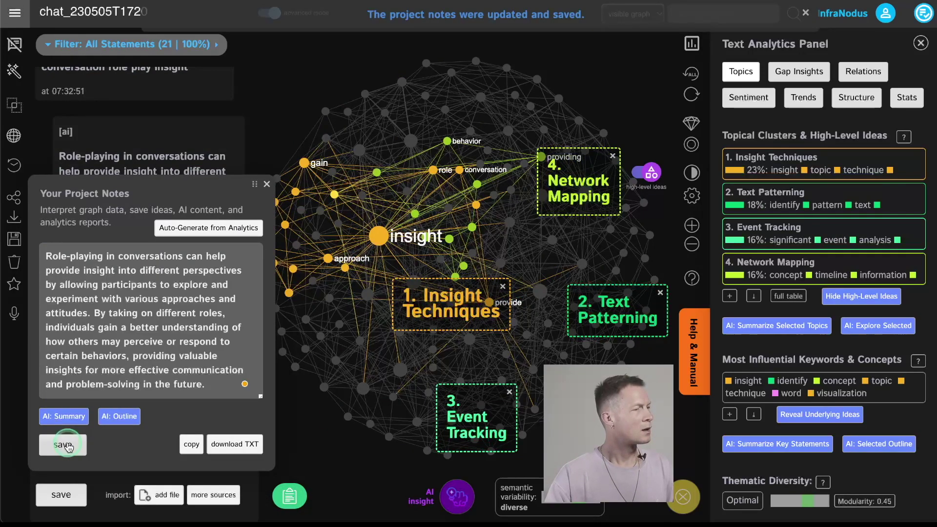
{"action": "left_click", "coordinate": [267, 184]}
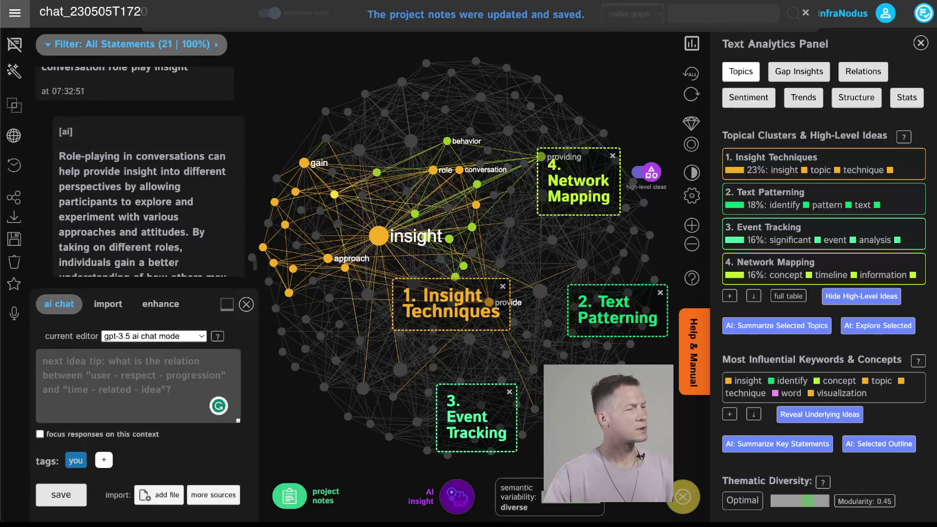
{"action": "scroll", "coordinate": [187, 232], "scroll_direction": "down", "scroll_amount": 2}
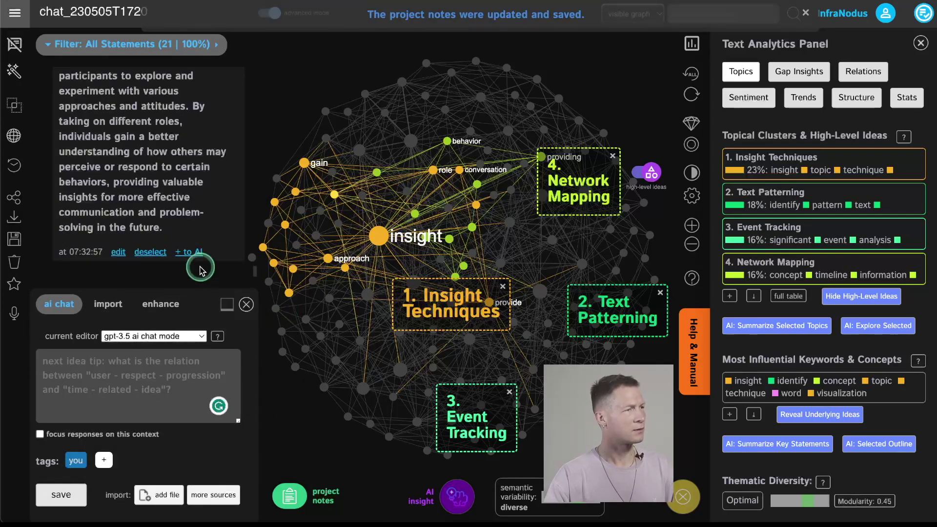
{"action": "left_click", "coordinate": [143, 253]}
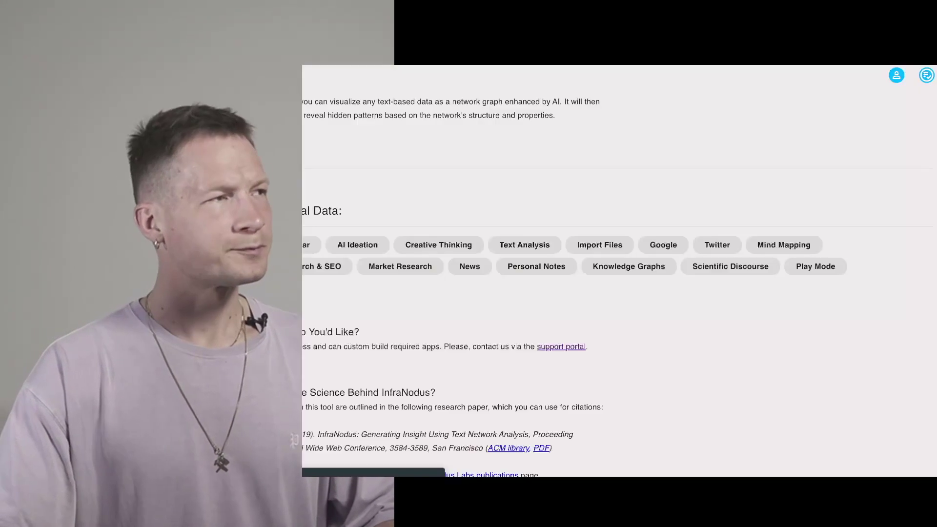
Step: Start a new chat graph with the GPT Chat Mode app
{"action": "left_click", "coordinate": [386, 286]}
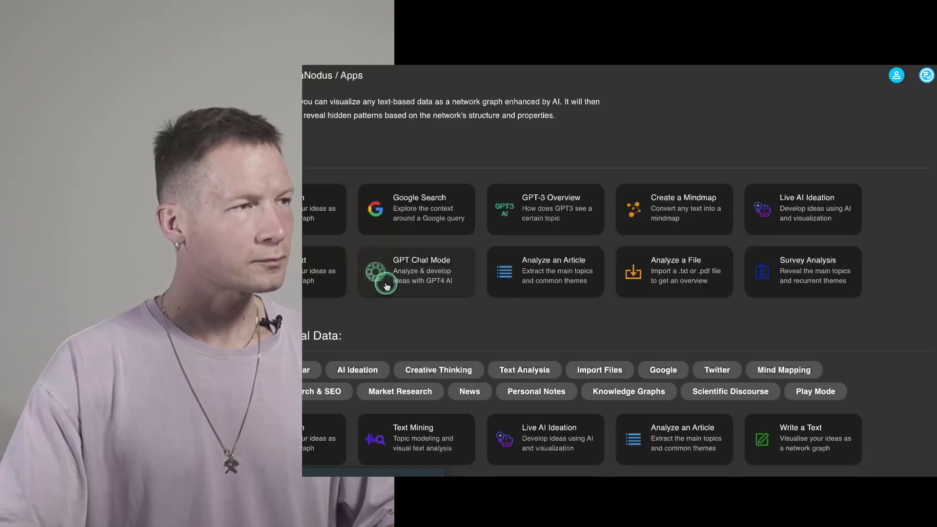
{"action": "left_click", "coordinate": [436, 279]}
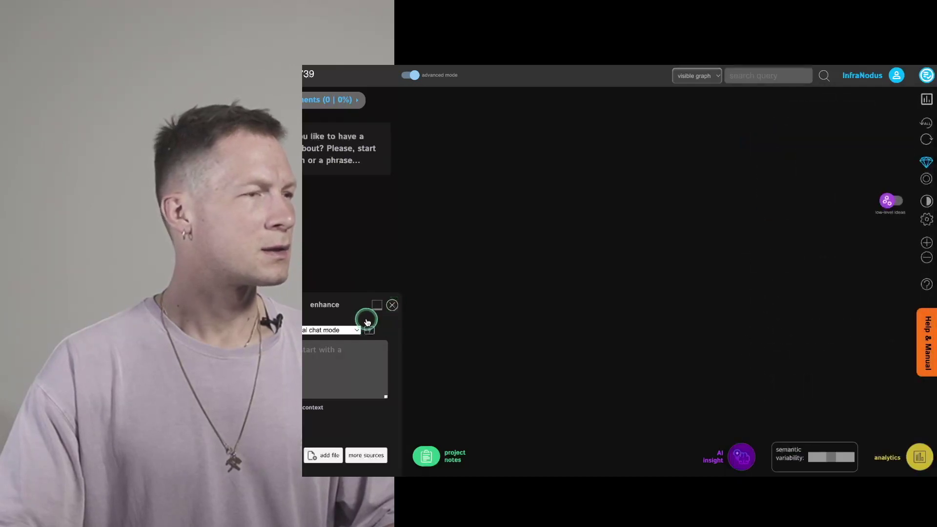
{"action": "left_click", "coordinate": [393, 305]}
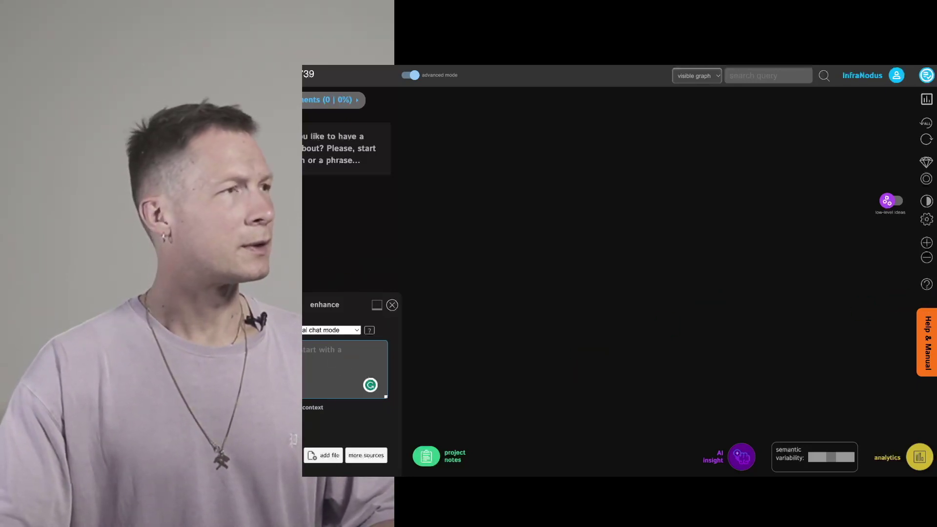
Step: Open the earlier graph chat_230505T1720 from the list of saved graphs
{"action": "left_click", "coordinate": [925, 76]}
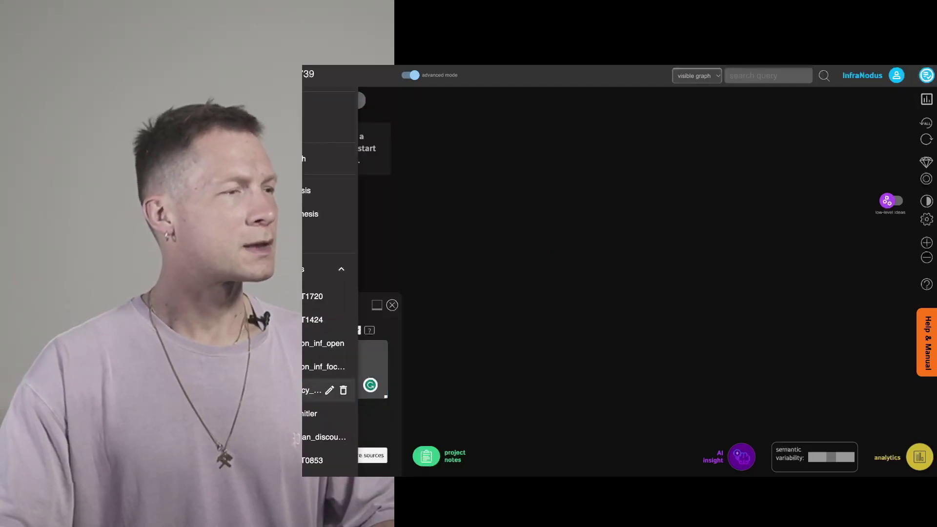
{"action": "scroll", "coordinate": [327, 386], "scroll_direction": "down", "scroll_amount": 1}
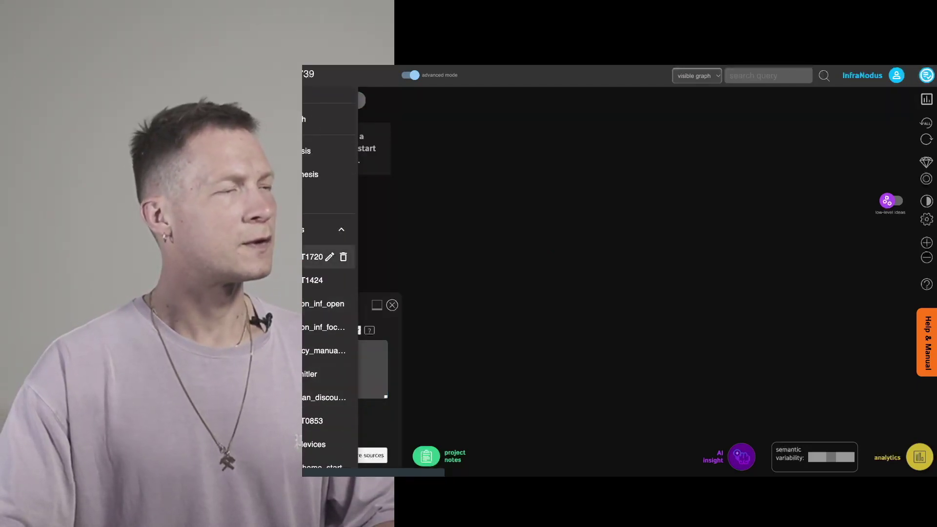
{"action": "left_click", "coordinate": [303, 257]}
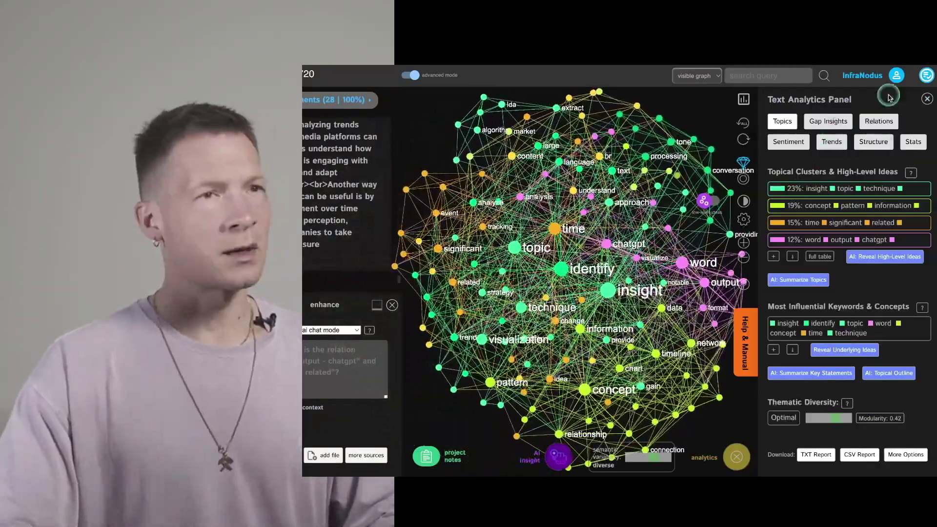
Step: Open the Text Diagnostics Workflow for this graph and look through its analysis steps
{"action": "left_click", "coordinate": [926, 75]}
{"action": "scroll", "coordinate": [794, 267], "scroll_direction": "down", "scroll_amount": 2}
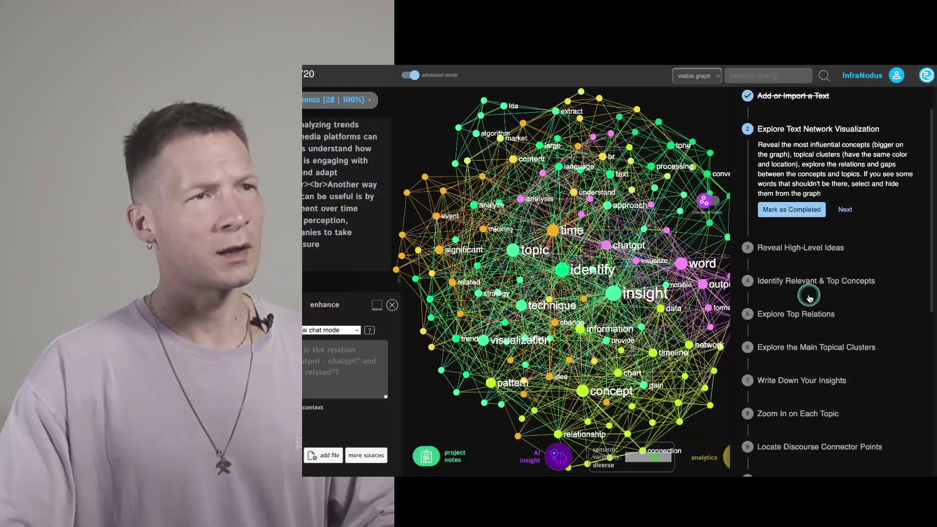
{"action": "scroll", "coordinate": [806, 288], "scroll_direction": "up", "scroll_amount": 2}
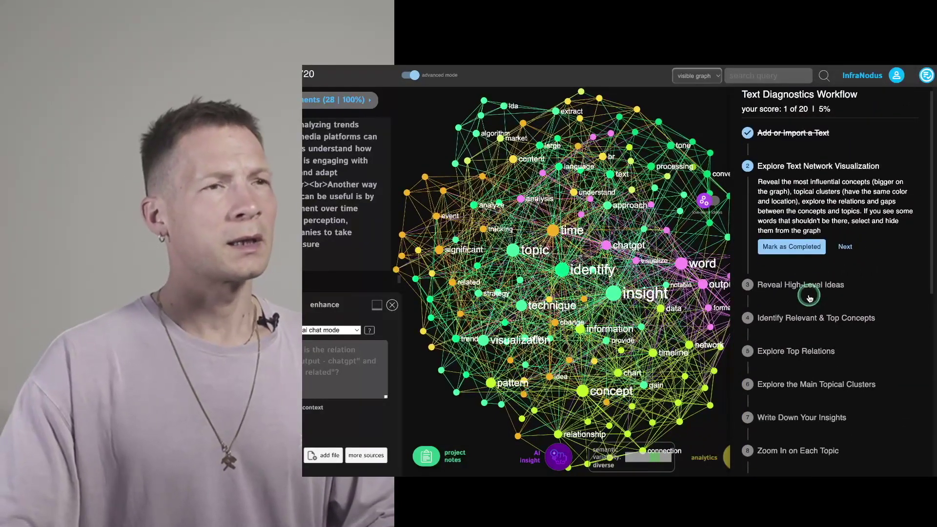
{"action": "scroll", "coordinate": [809, 298], "scroll_direction": "down", "scroll_amount": 6}
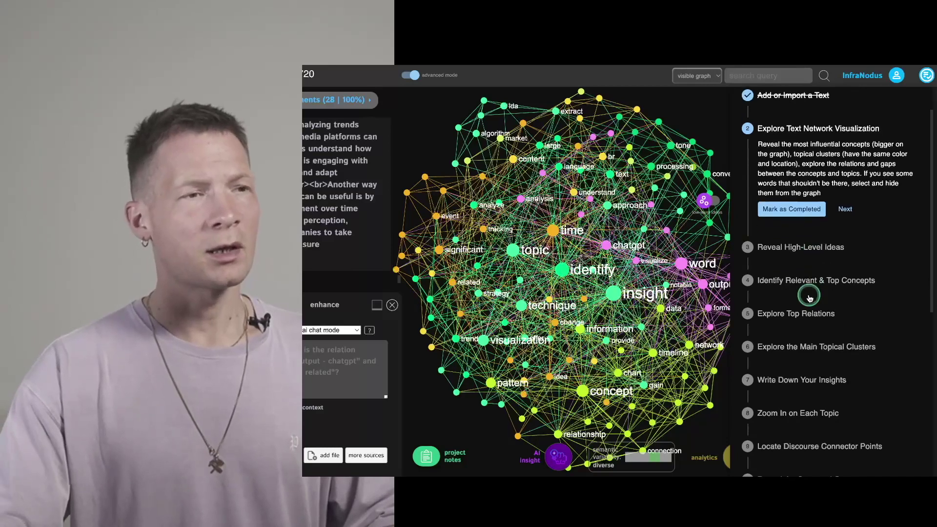
{"action": "scroll", "coordinate": [809, 298], "scroll_direction": "up", "scroll_amount": 6}
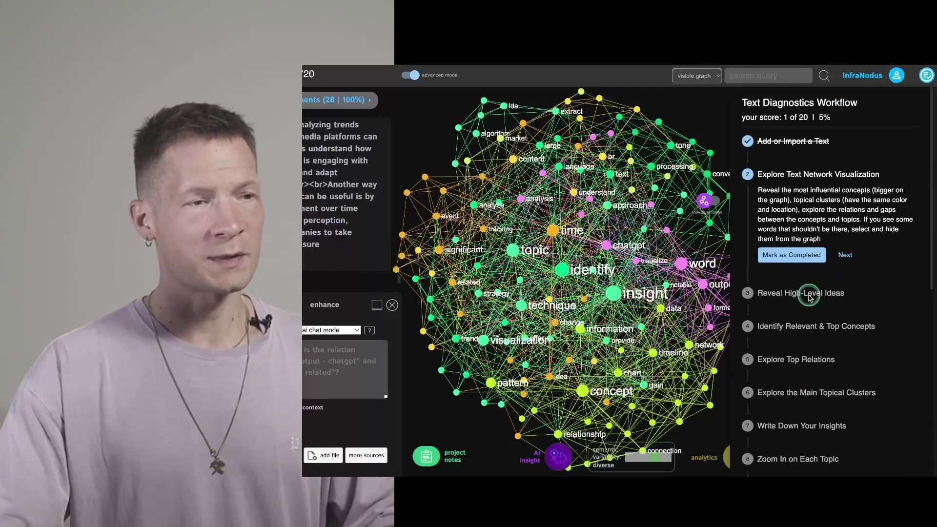
{"action": "scroll", "coordinate": [809, 298], "scroll_direction": "down", "scroll_amount": 2}
{"action": "scroll", "coordinate": [809, 297], "scroll_direction": "up", "scroll_amount": 2}
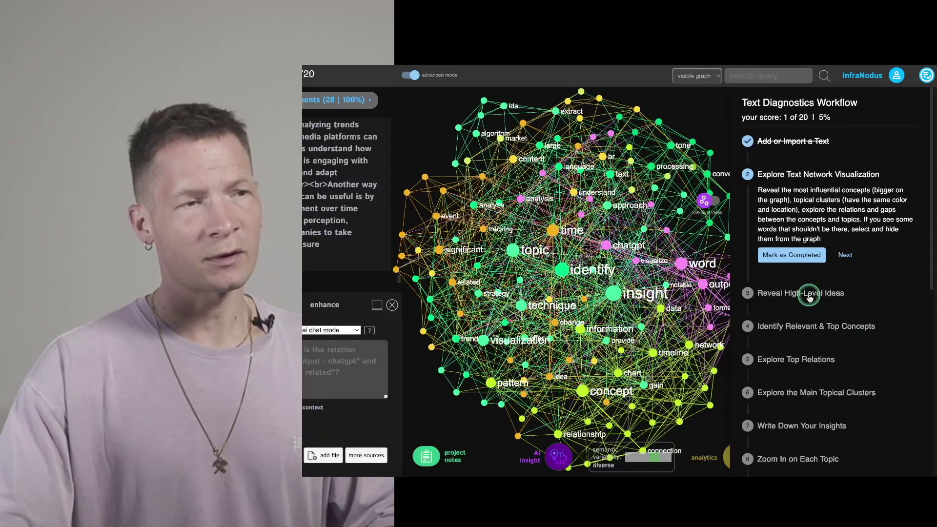